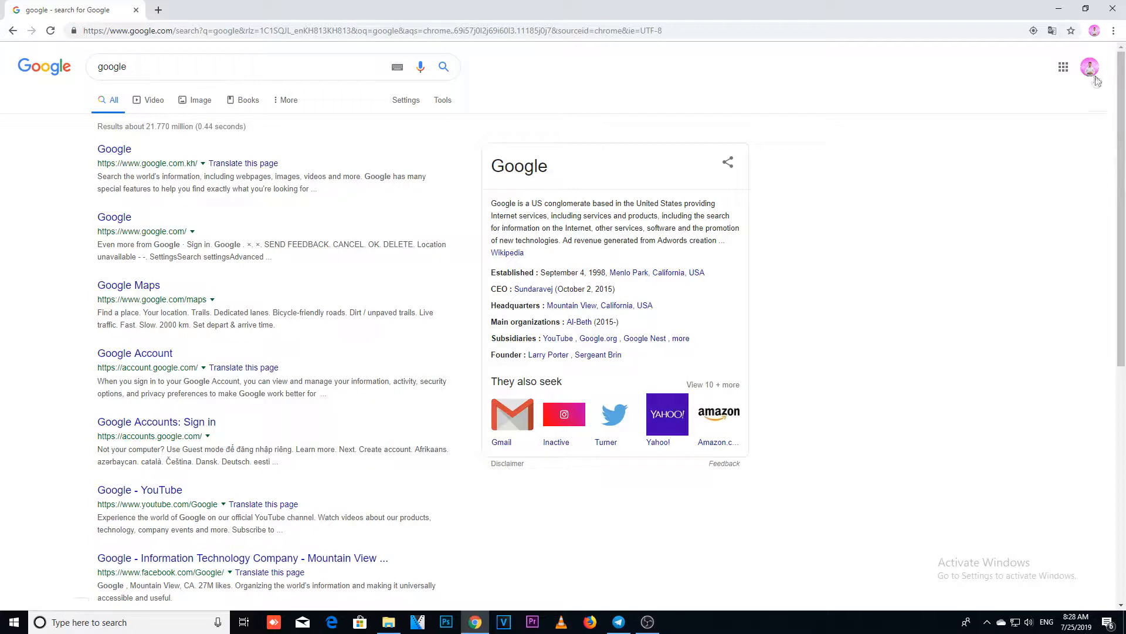
Step: Switch to the first alternate Google account in the account list and open its Google Drive
click(1090, 66)
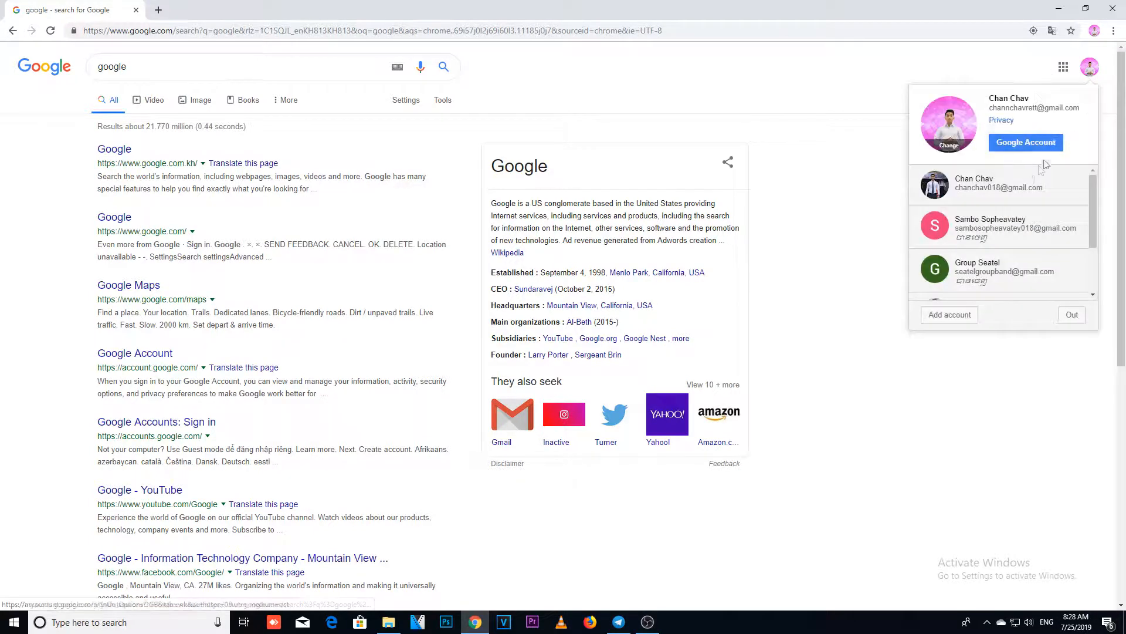
click(998, 191)
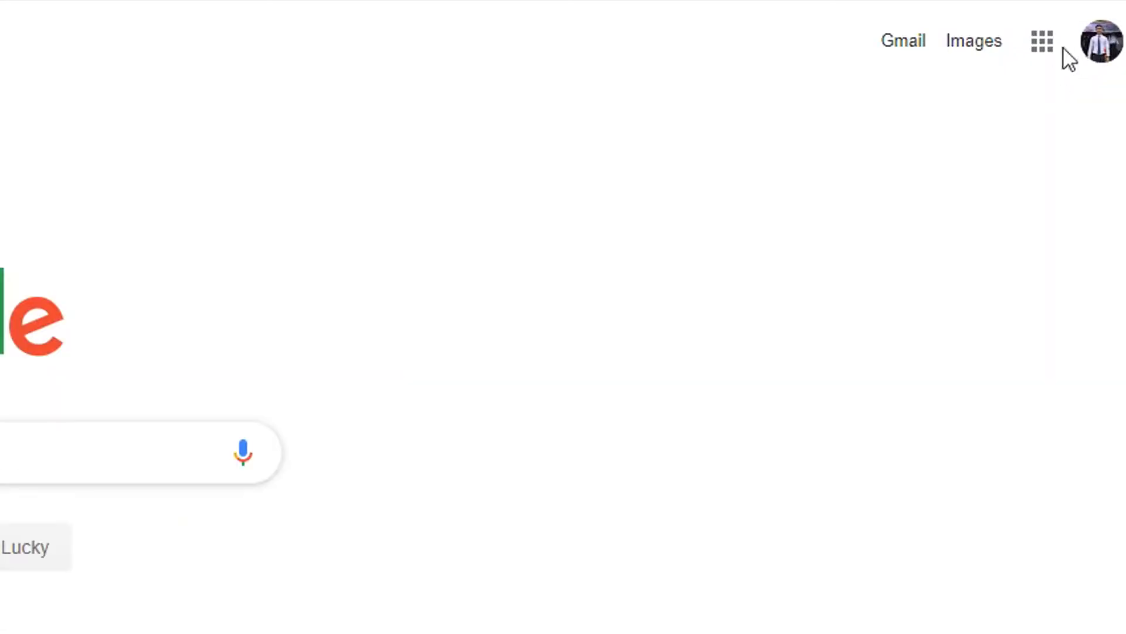
click(1042, 44)
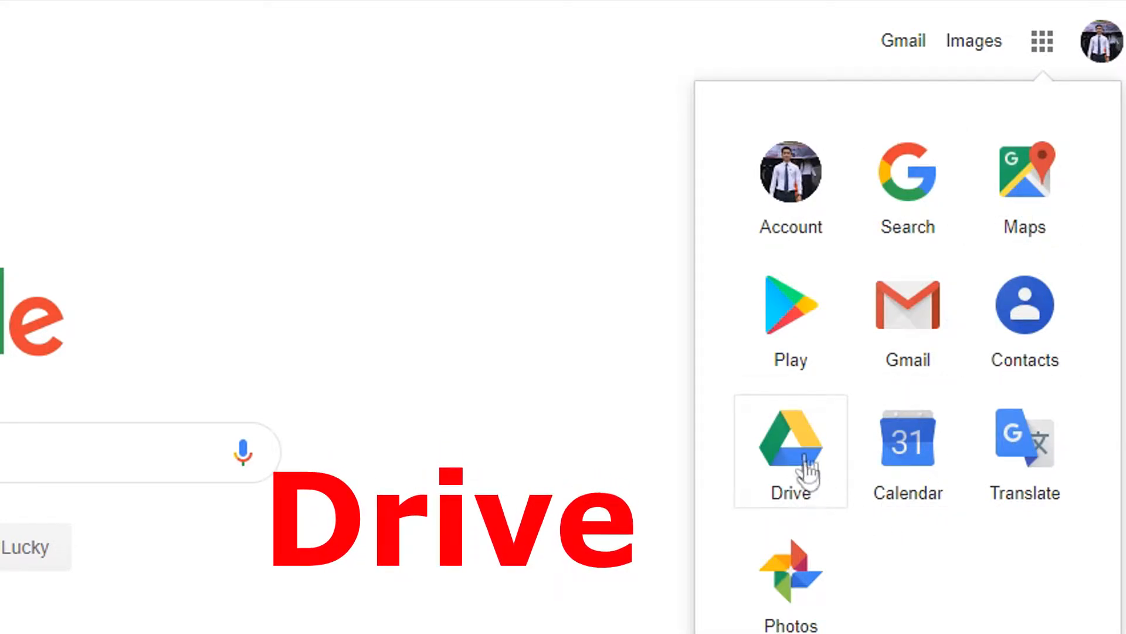
click(809, 473)
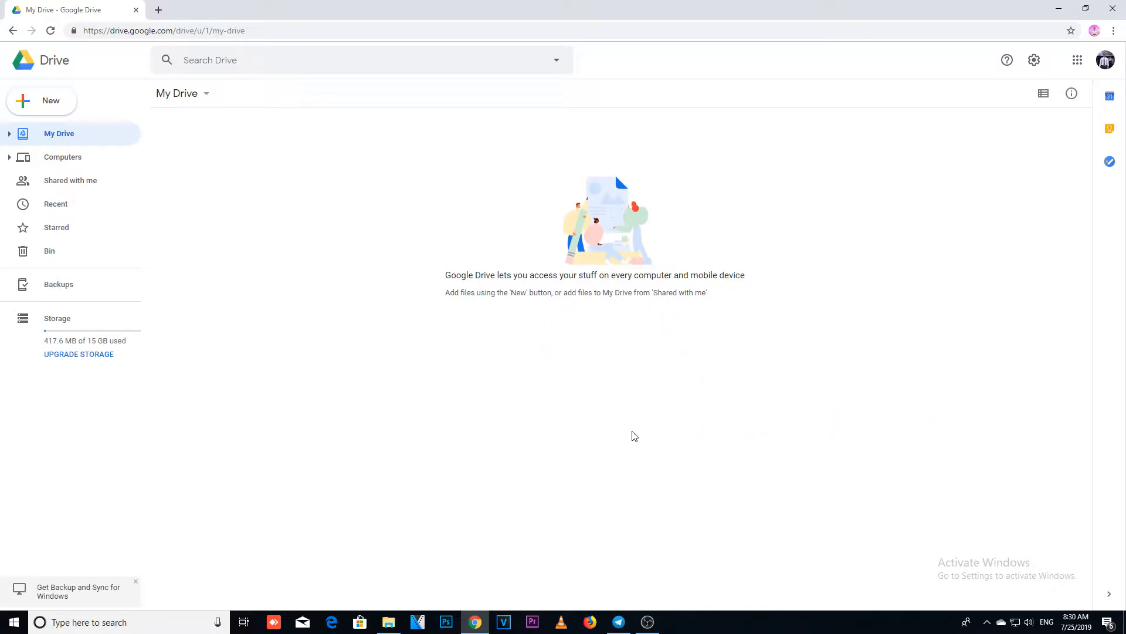
right_click(395, 197)
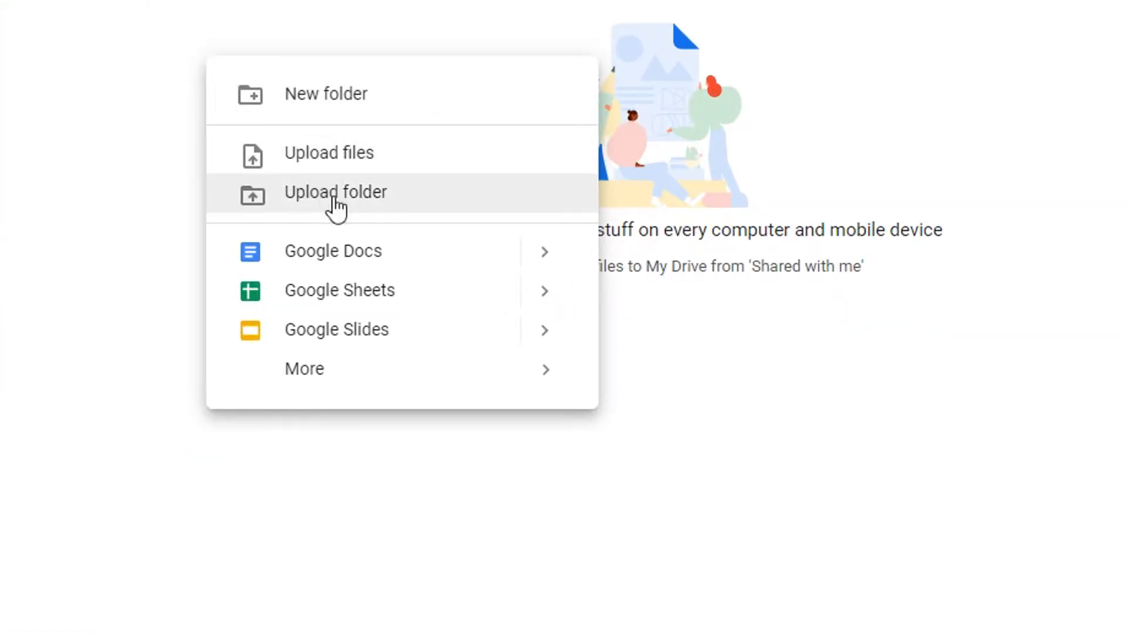
mouse_move(294, 381)
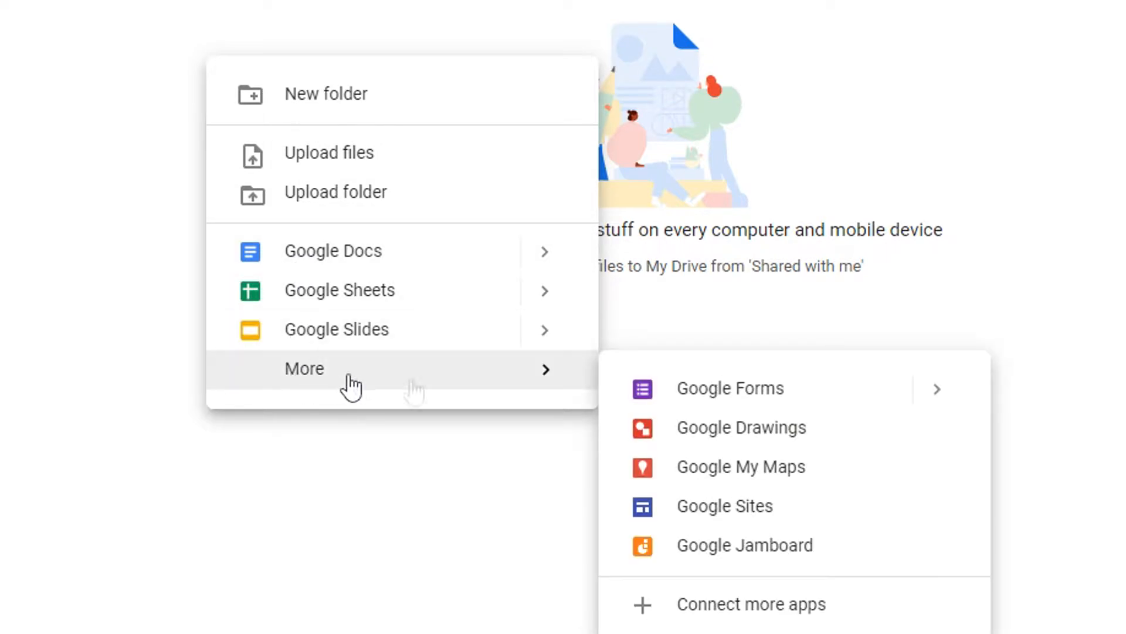
click(162, 478)
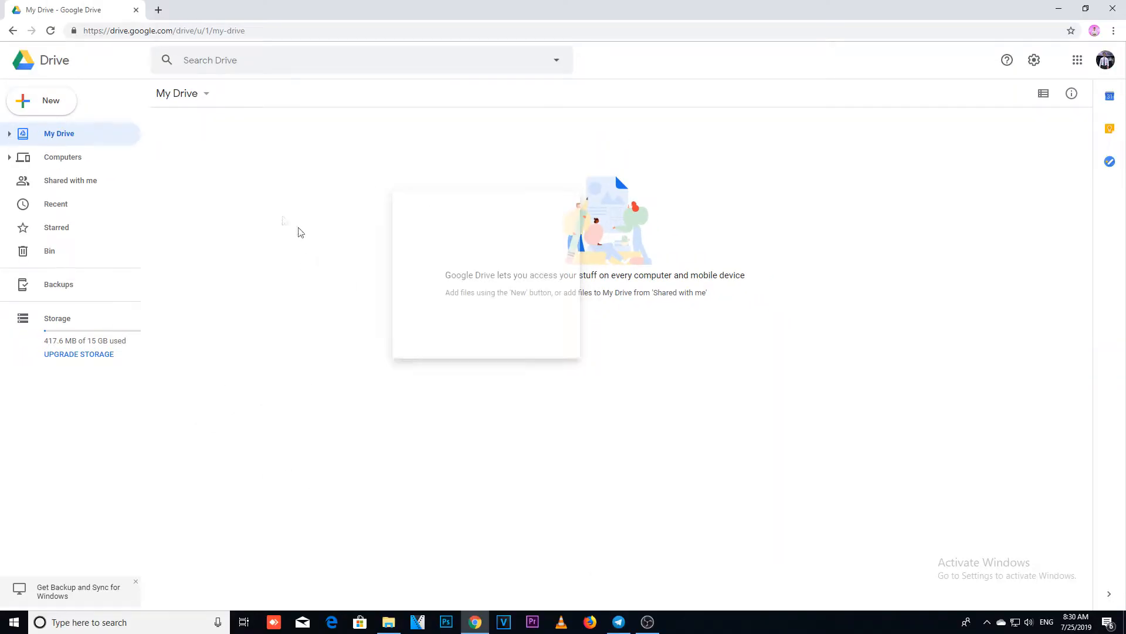
click(25, 108)
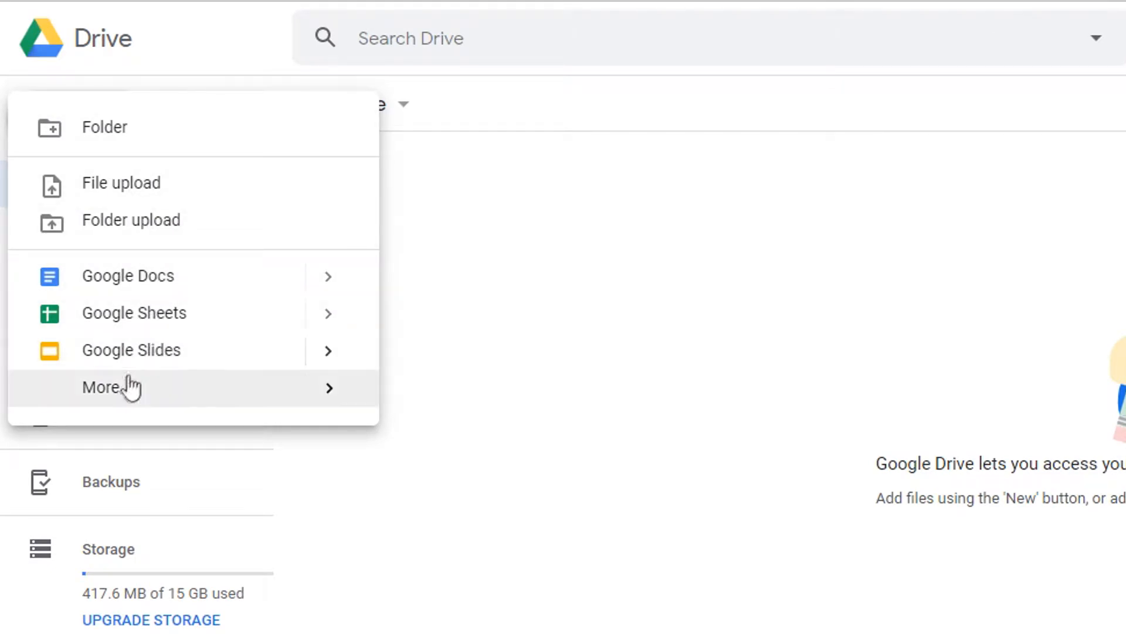
mouse_move(122, 388)
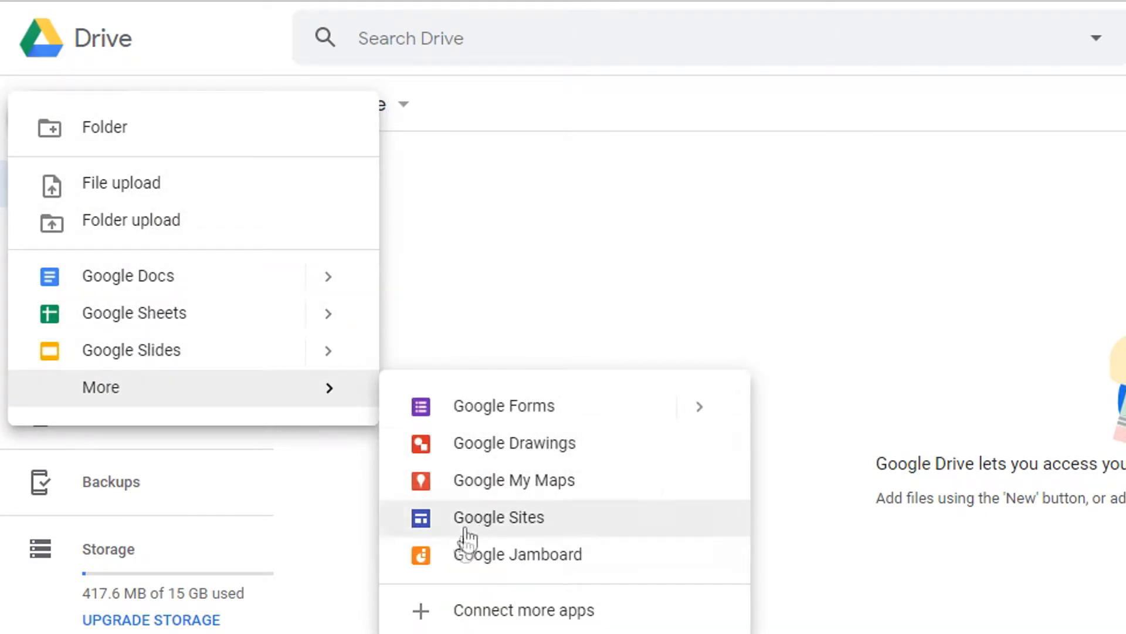
click(948, 368)
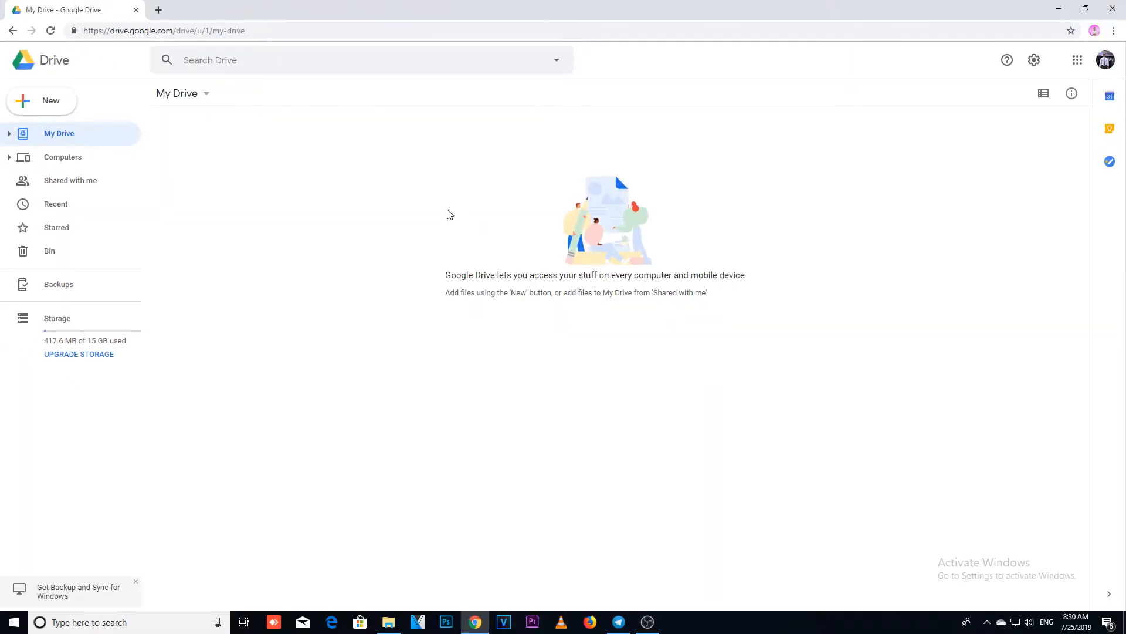
right_click(890, 335)
Step: Create a new folder in My Drive, naming it with the owner's title and full name
click(17, 111)
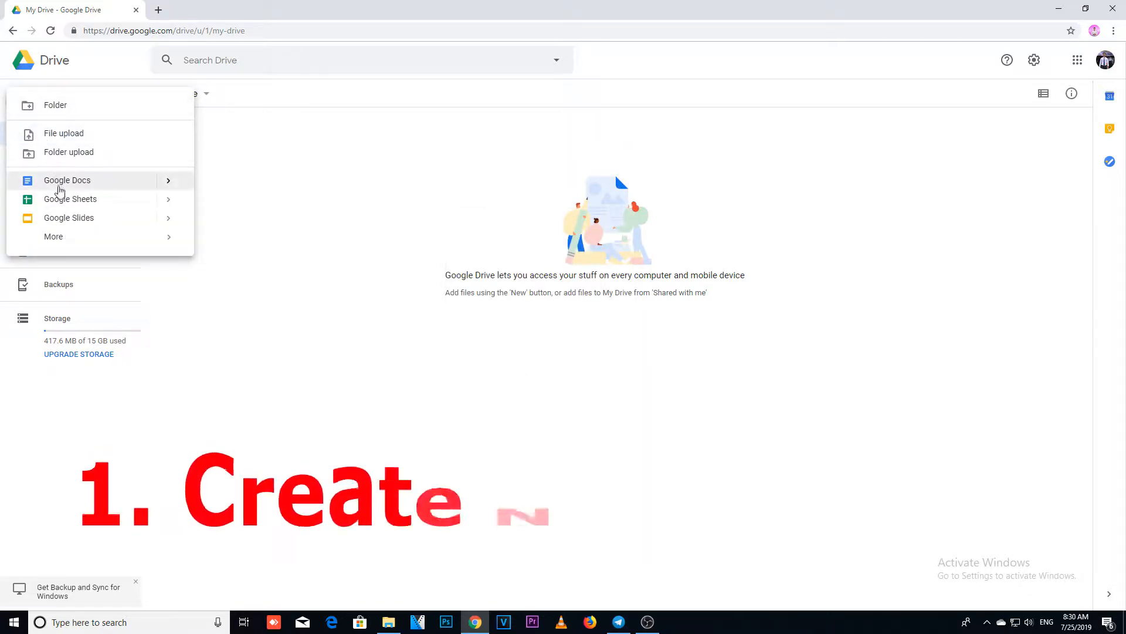
click(56, 107)
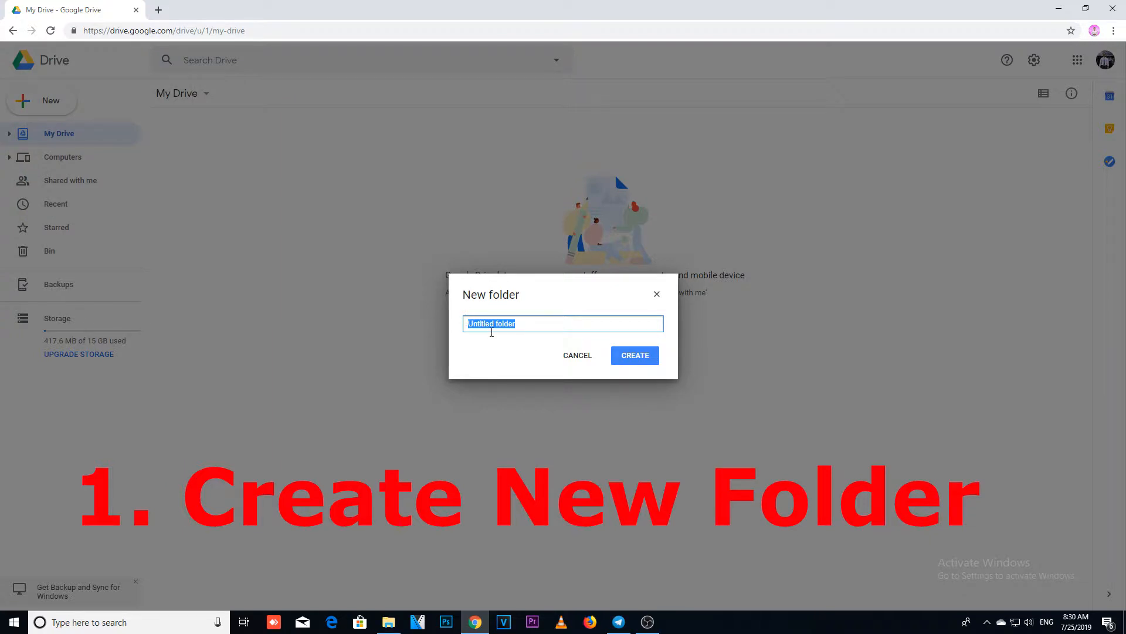
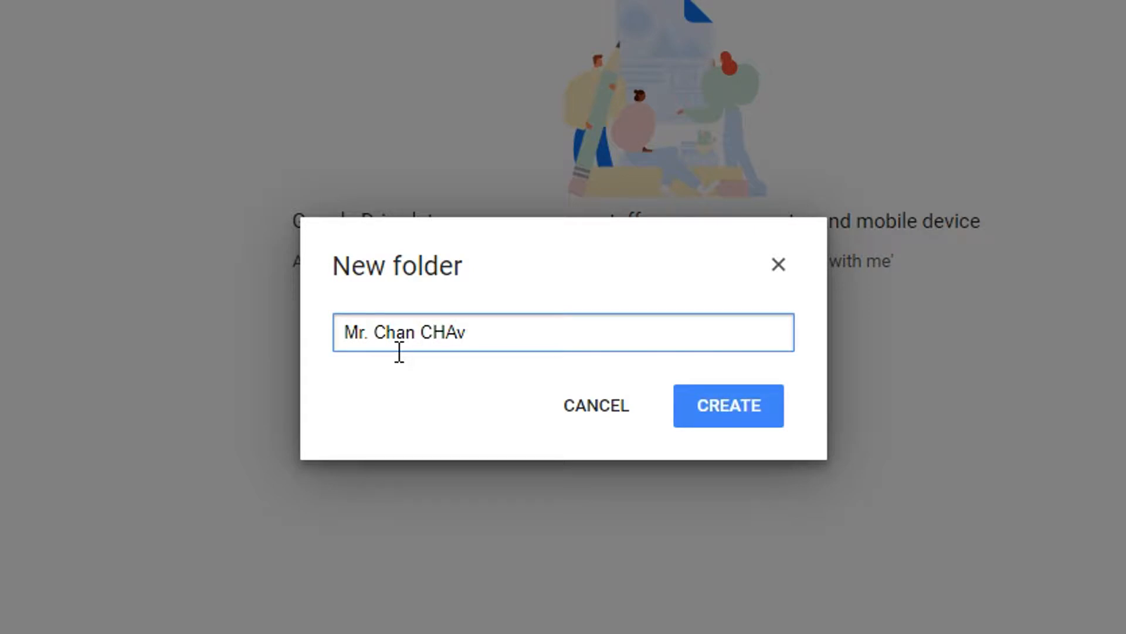
text(av)
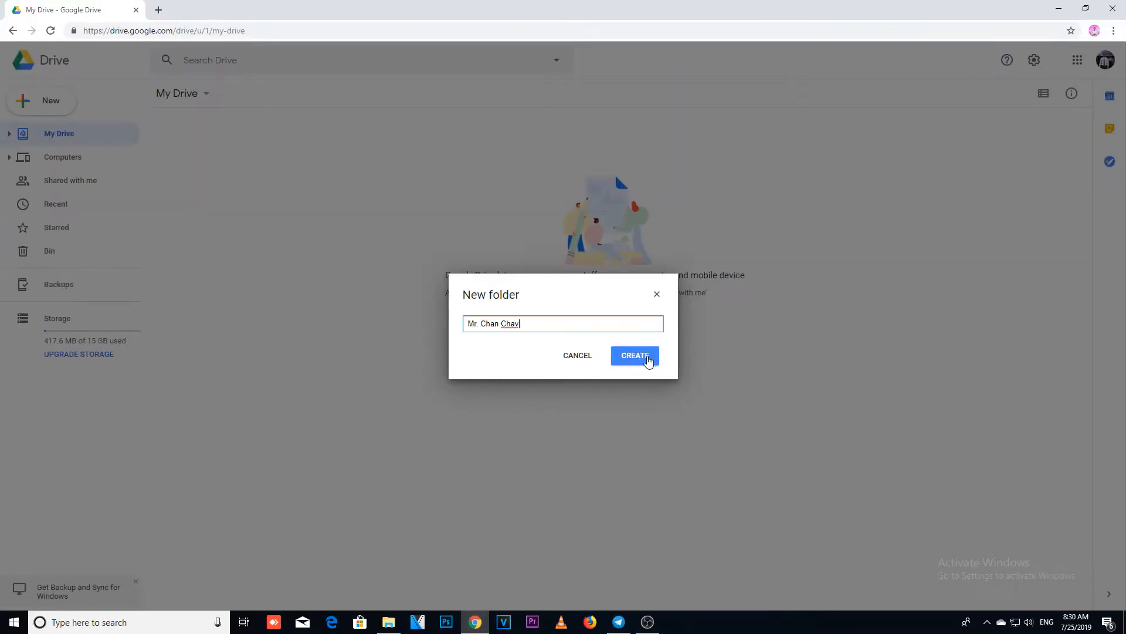
click(763, 399)
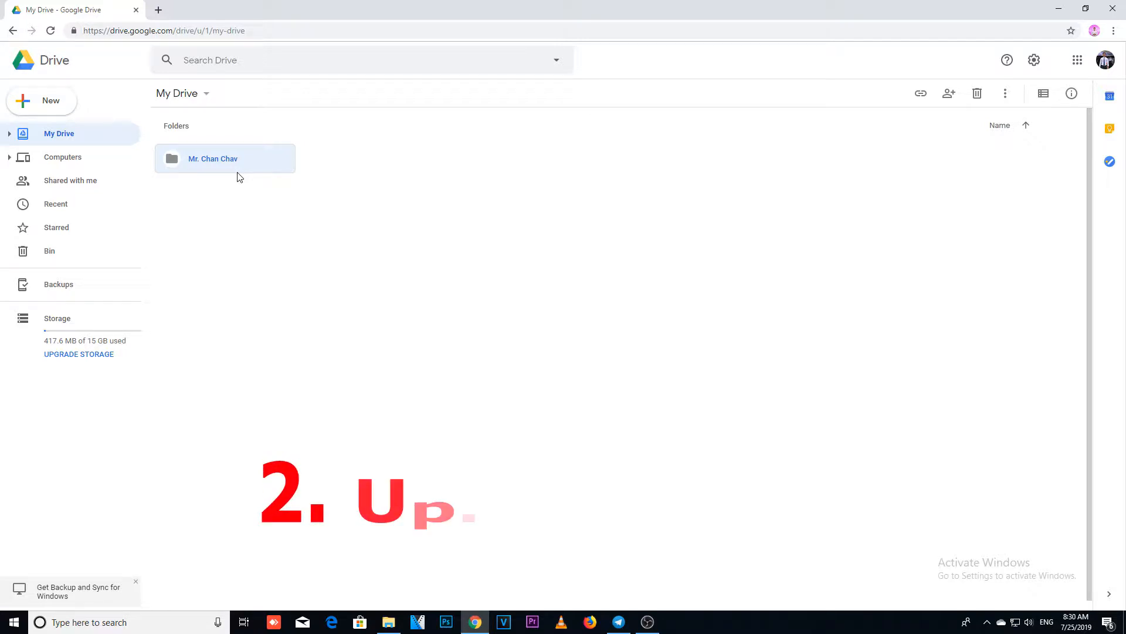
Step: Upload the PNG image bearing the owner's name from DATA (D:) to My Drive
click(453, 250)
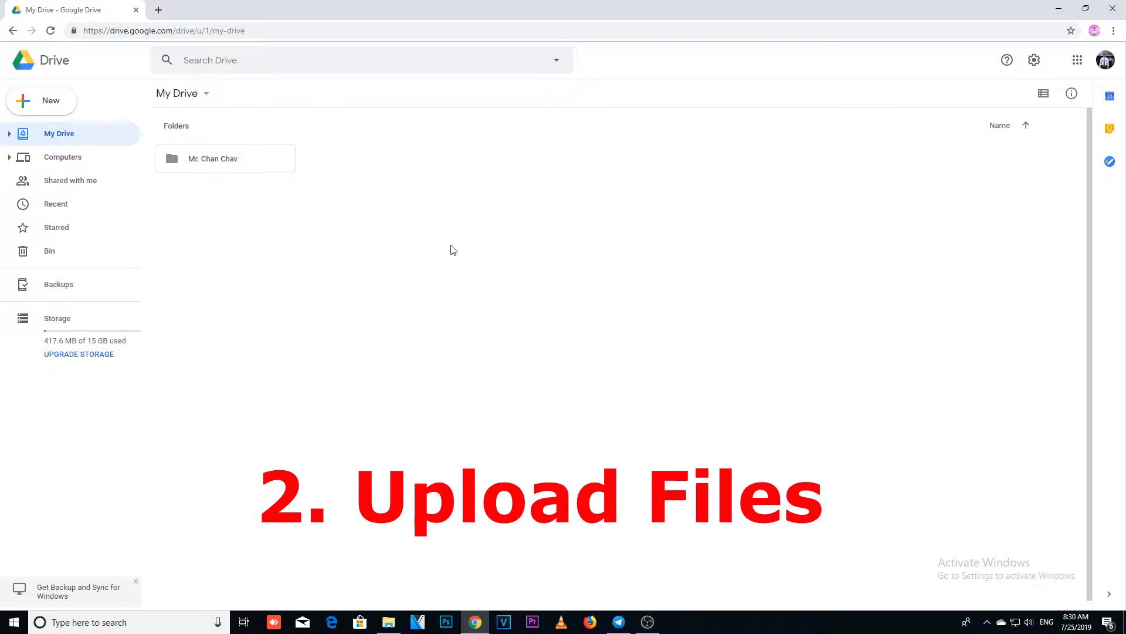
click(52, 104)
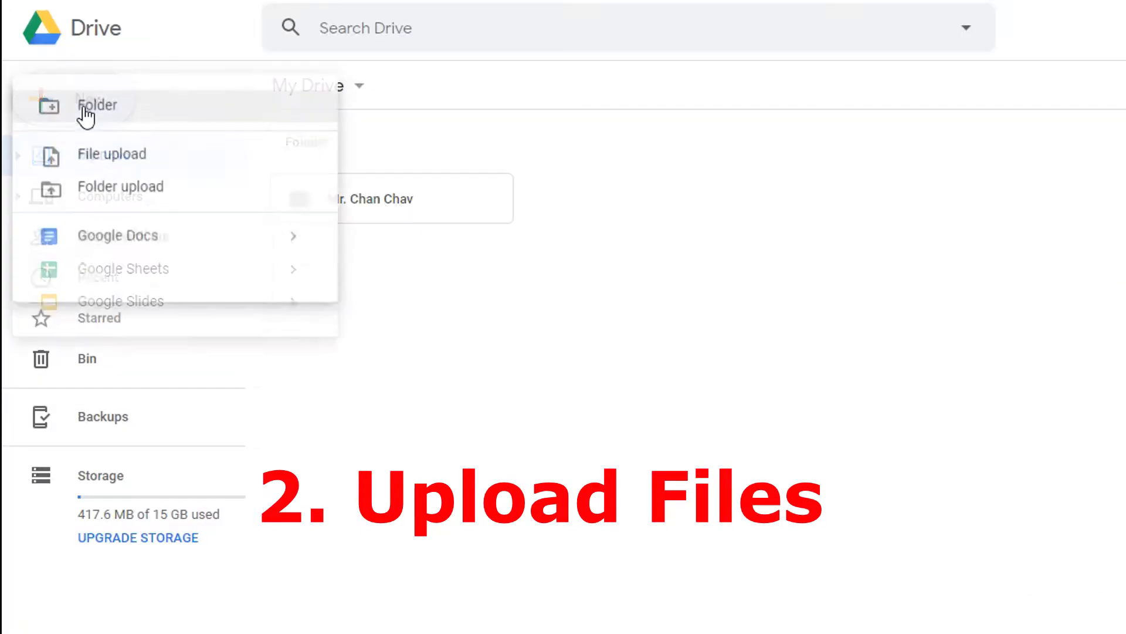
click(103, 166)
scroll(321, 410, down, 10)
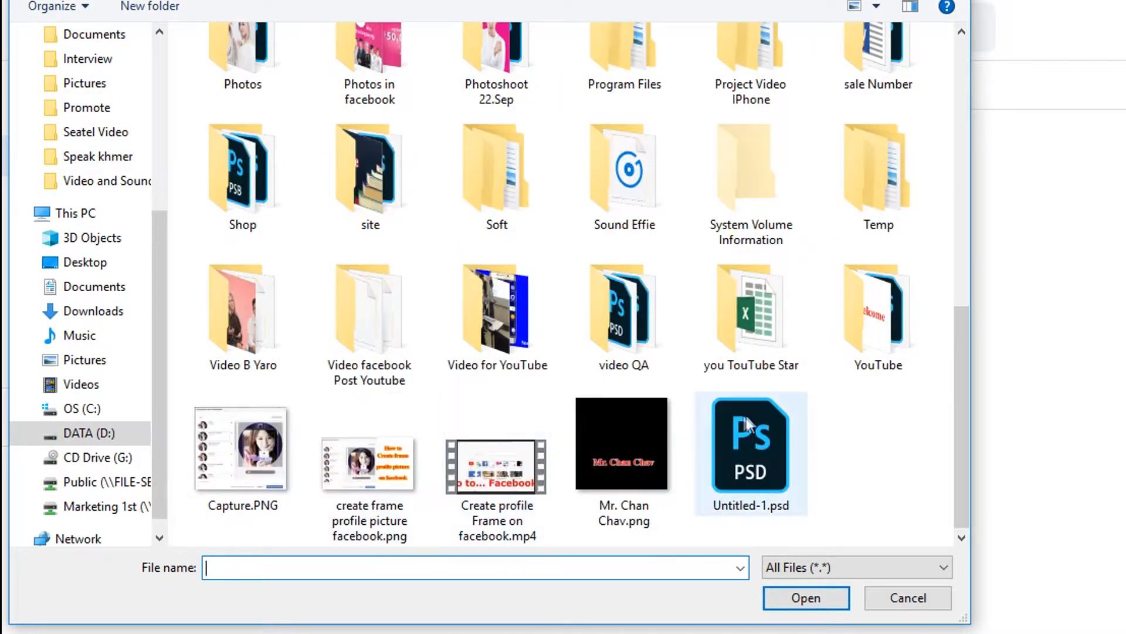
click(610, 463)
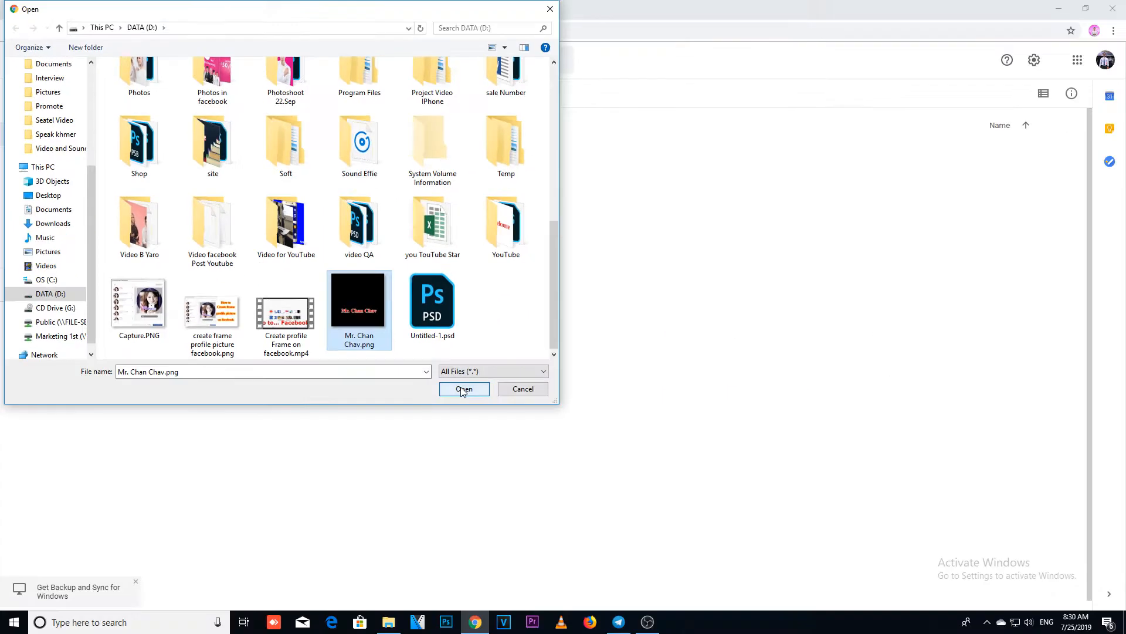
click(806, 597)
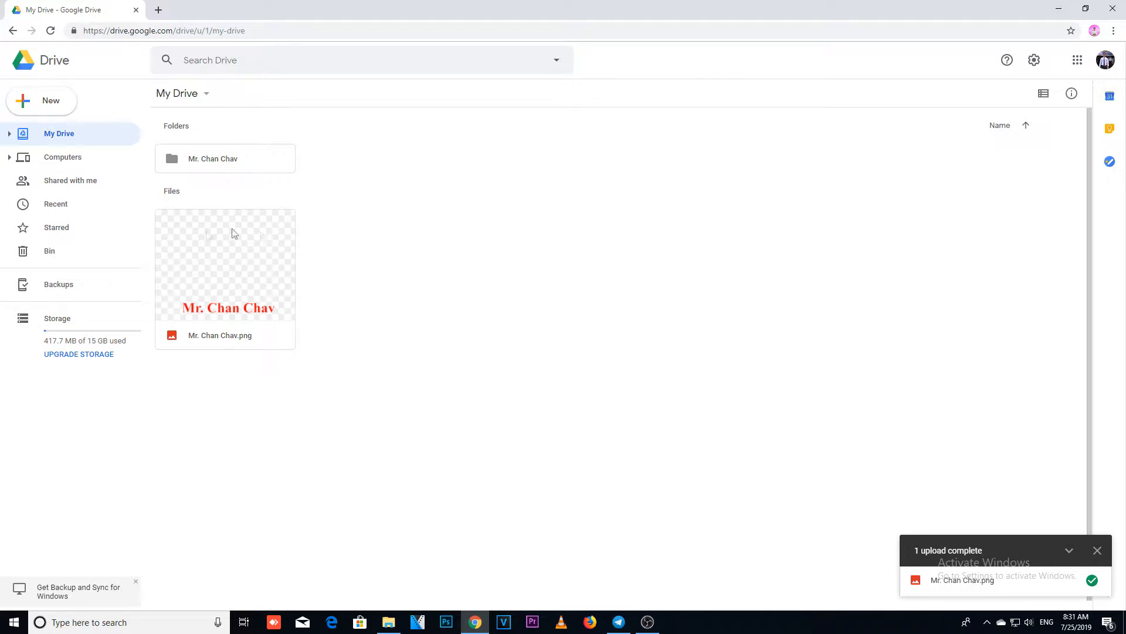
Step: Shrink the browser window to expose the desktop, upload New Microsoft PowerPoint Presentation.pptx from there to My Drive, and maximize the window again
click(1086, 9)
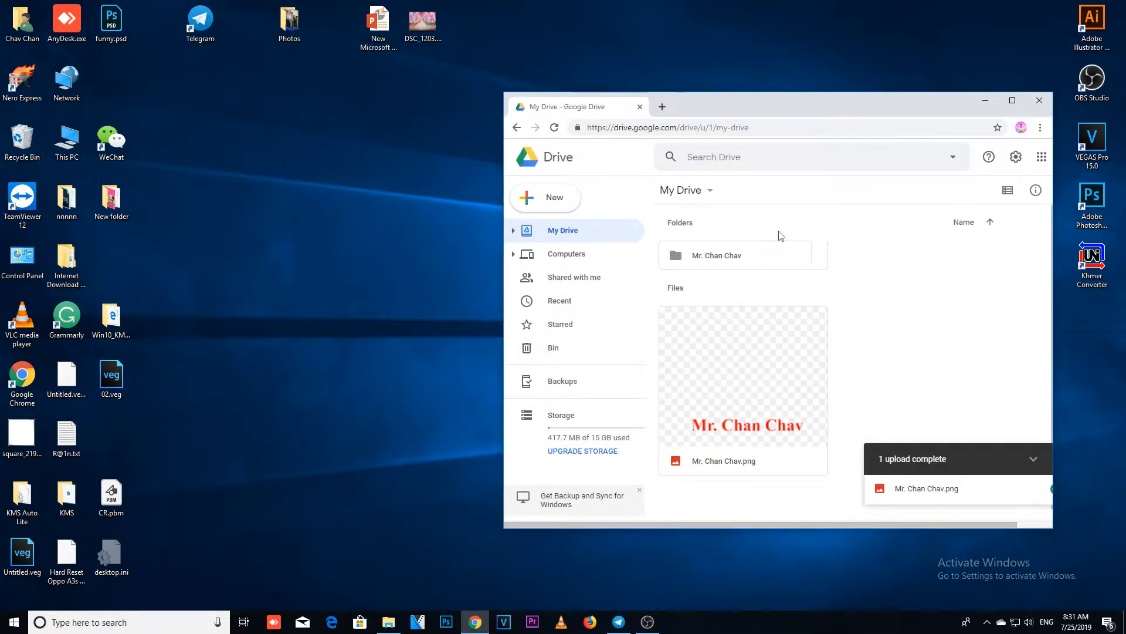
drag(504, 93, 406, 76)
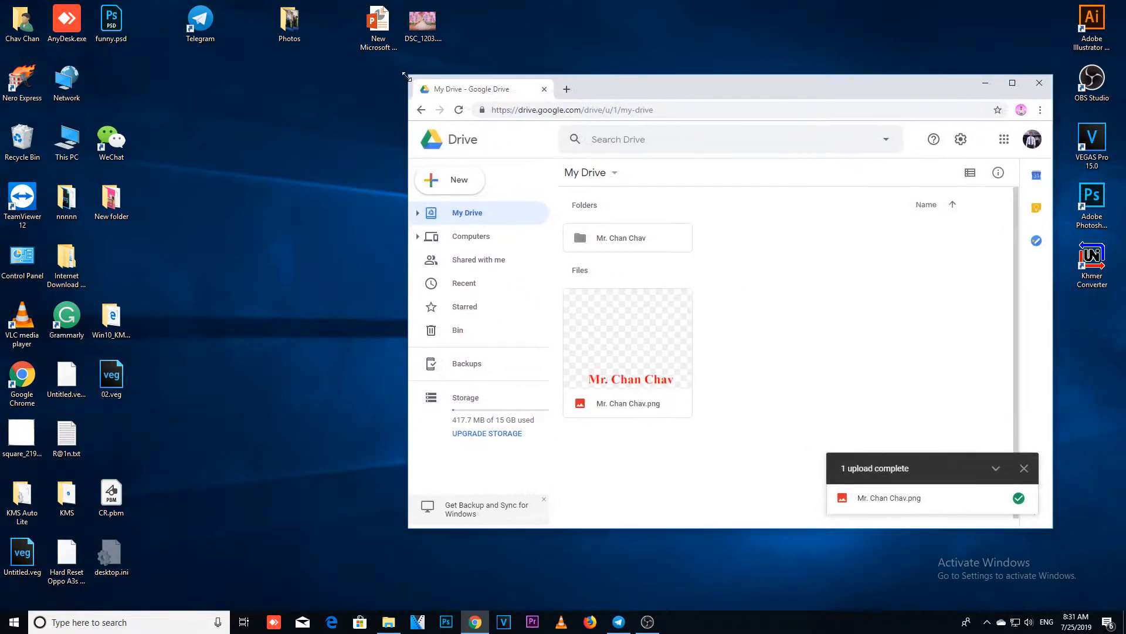
click(236, 260)
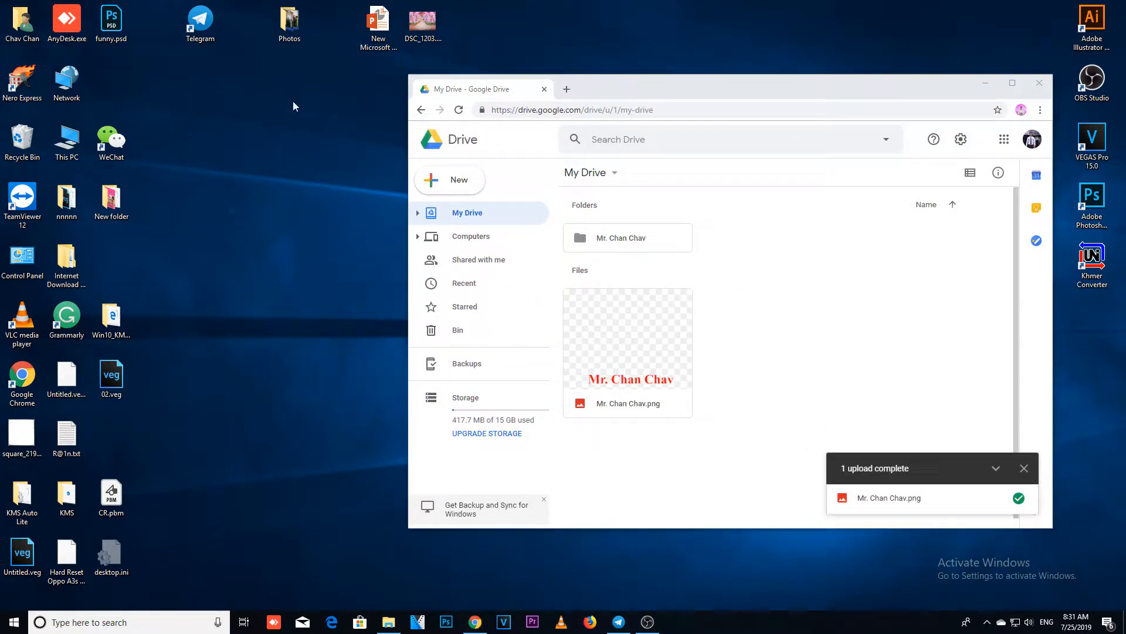
drag(377, 28, 201, 330)
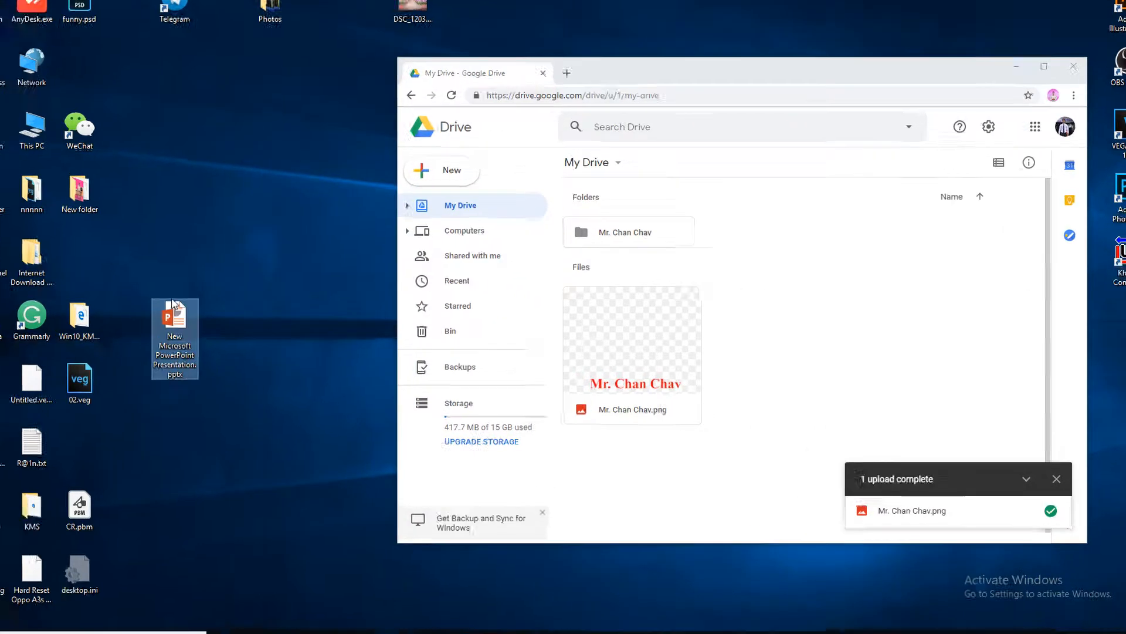
drag(115, 336, 874, 388)
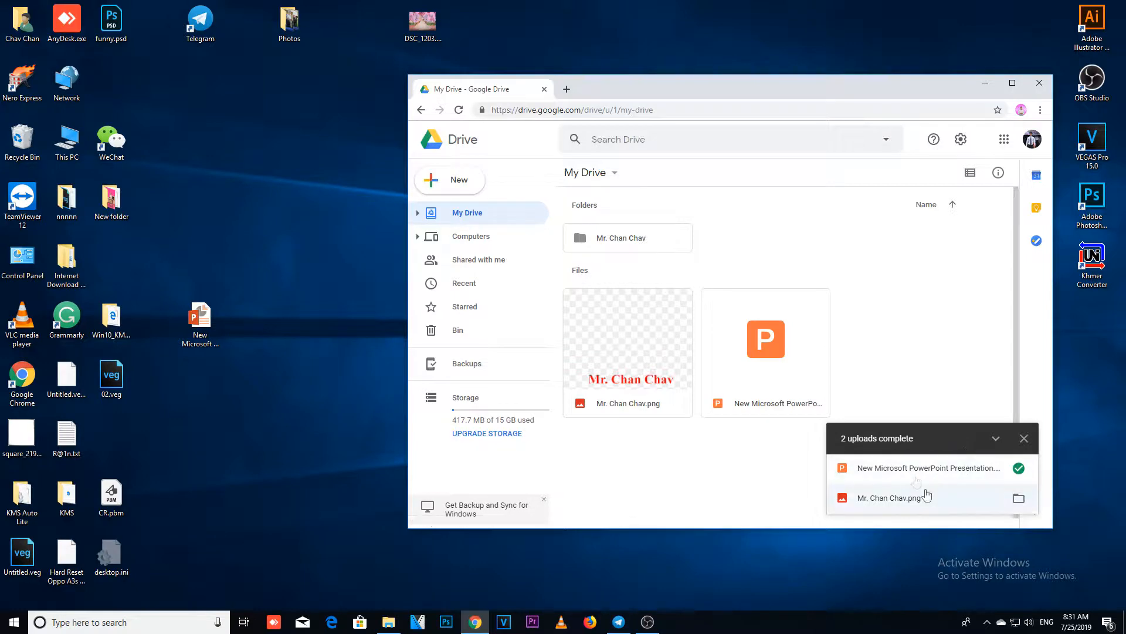
click(1012, 83)
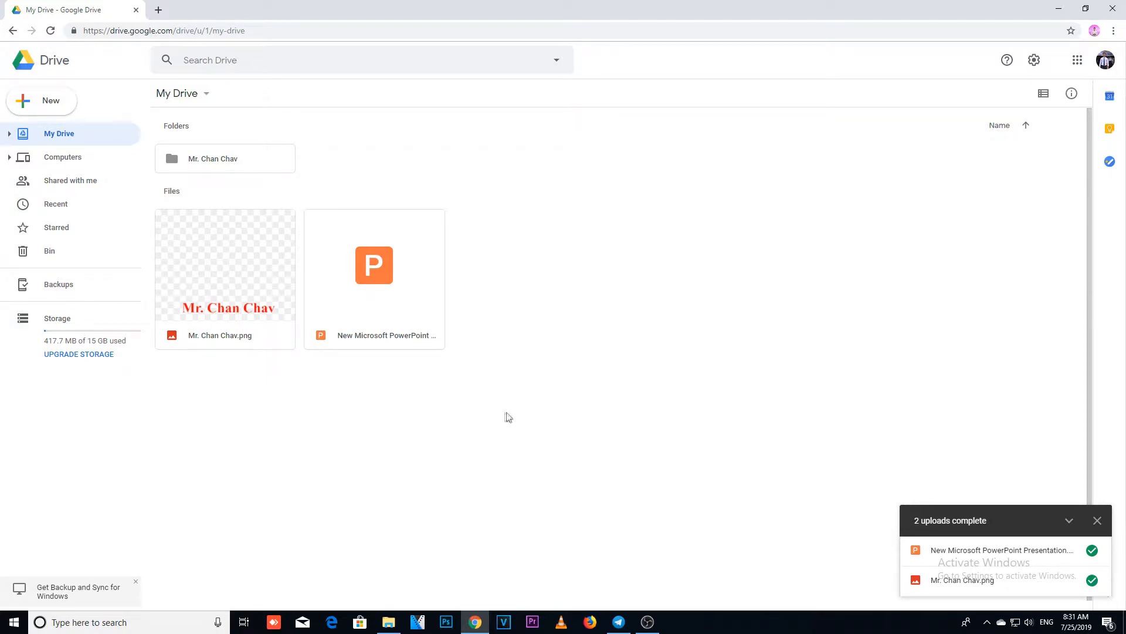
Step: Move the uploaded PNG image into the new folder in My Drive and open that folder
click(237, 292)
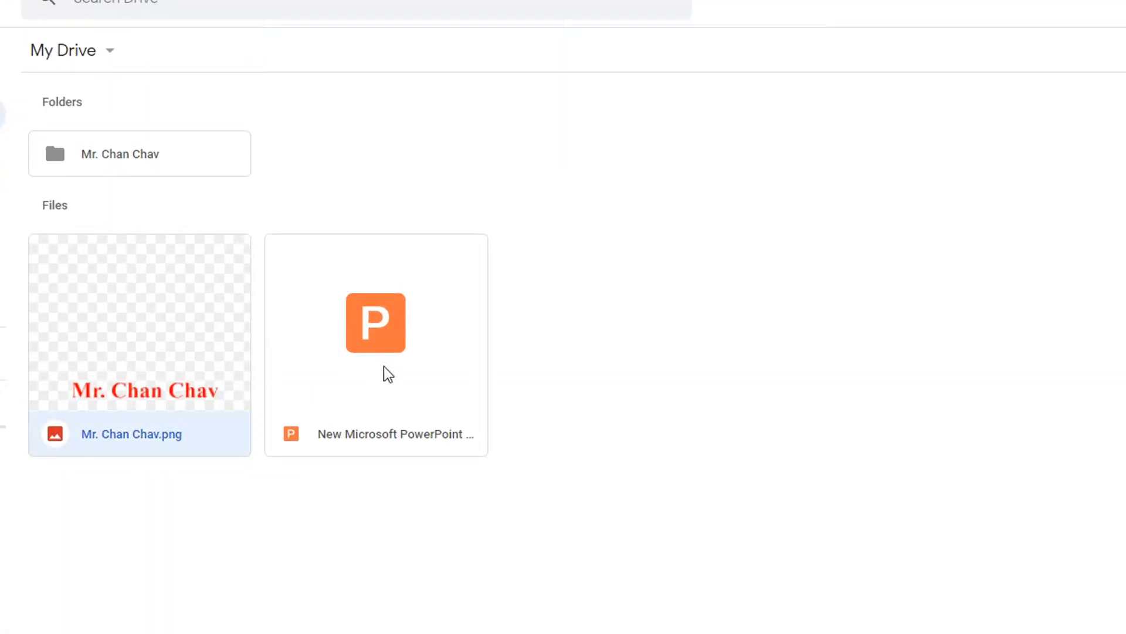
drag(152, 334, 111, 284)
drag(148, 316, 112, 161)
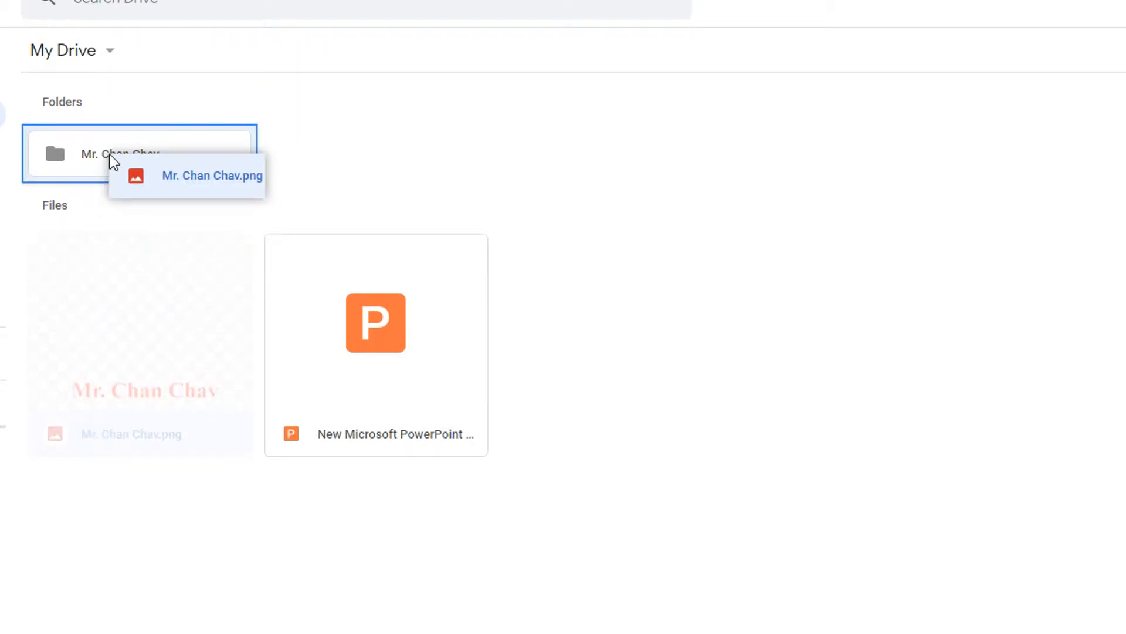
drag(110, 154, 111, 154)
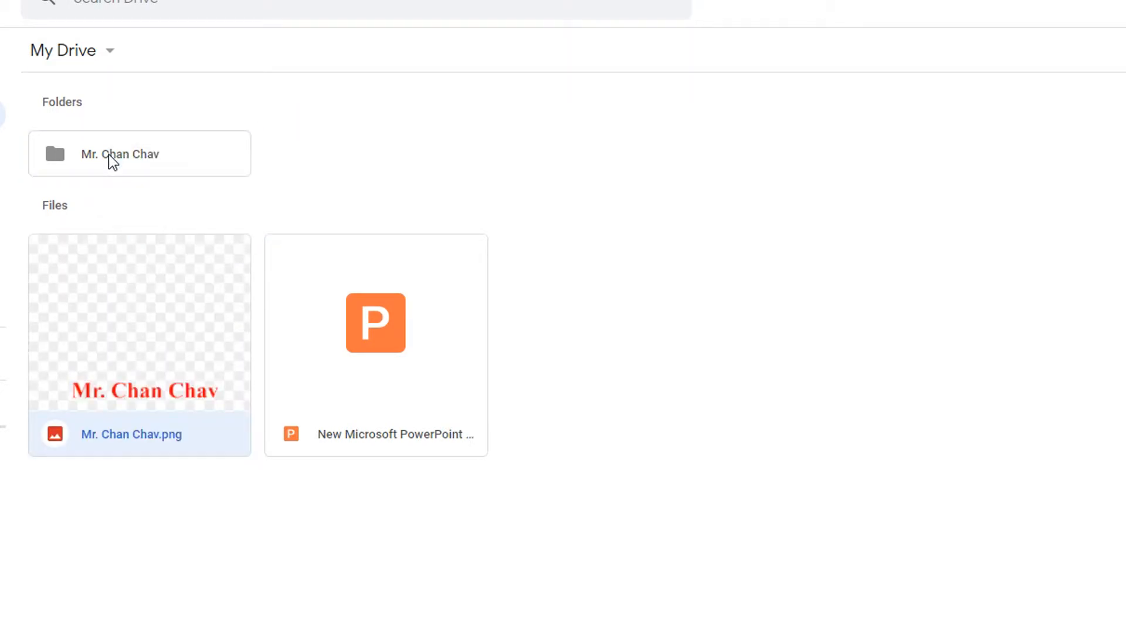
double_click(201, 169)
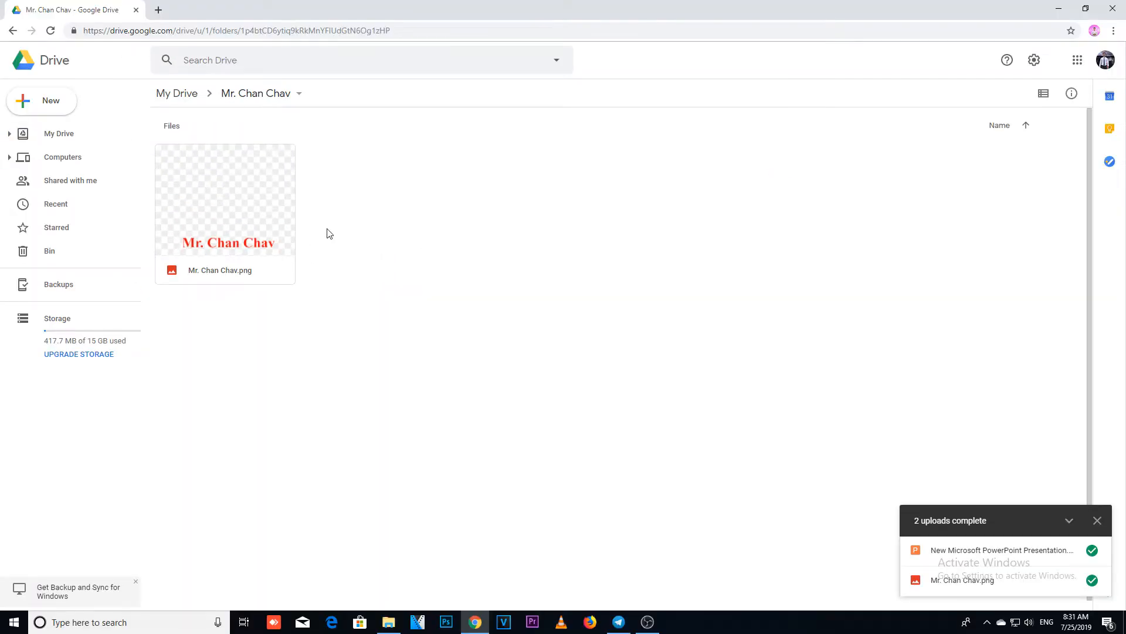
Step: Upload Capture.PNG from DATA (D:) into the open folder
right_click(327, 229)
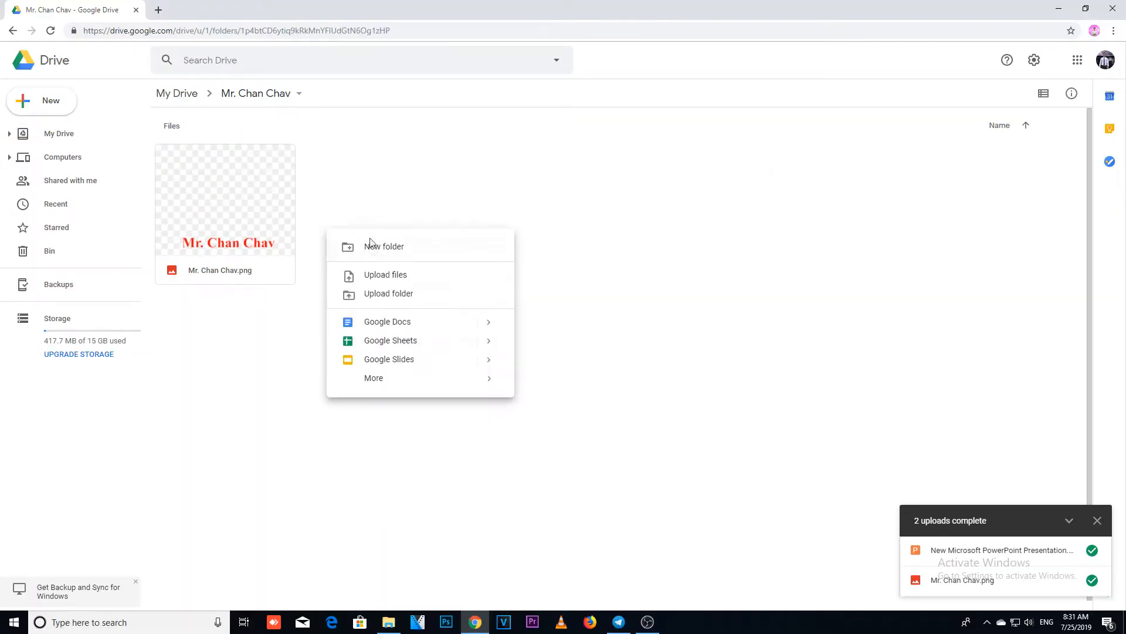
click(380, 277)
scroll(291, 297, down, 5)
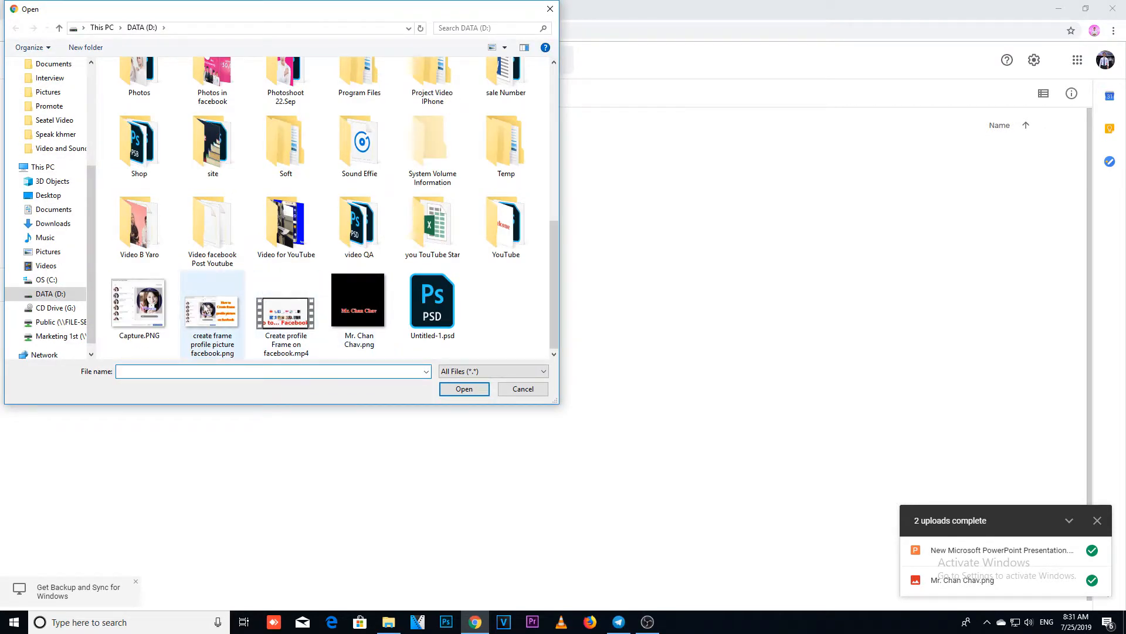
click(136, 303)
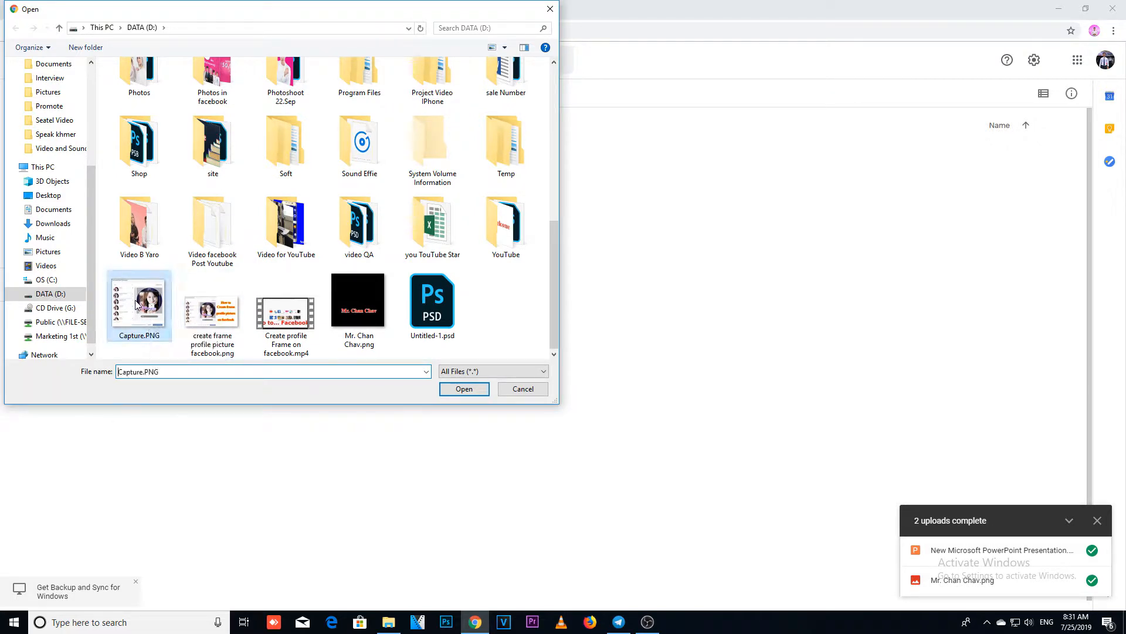
click(460, 390)
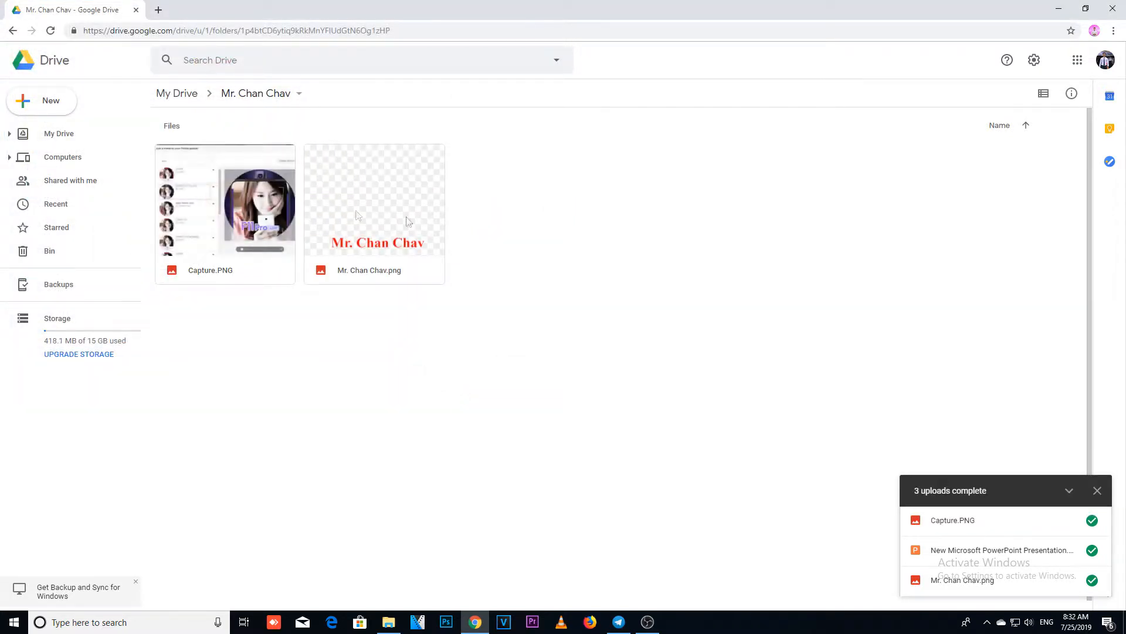
Step: Return to My Drive and remove the uploaded PowerPoint presentation
click(177, 93)
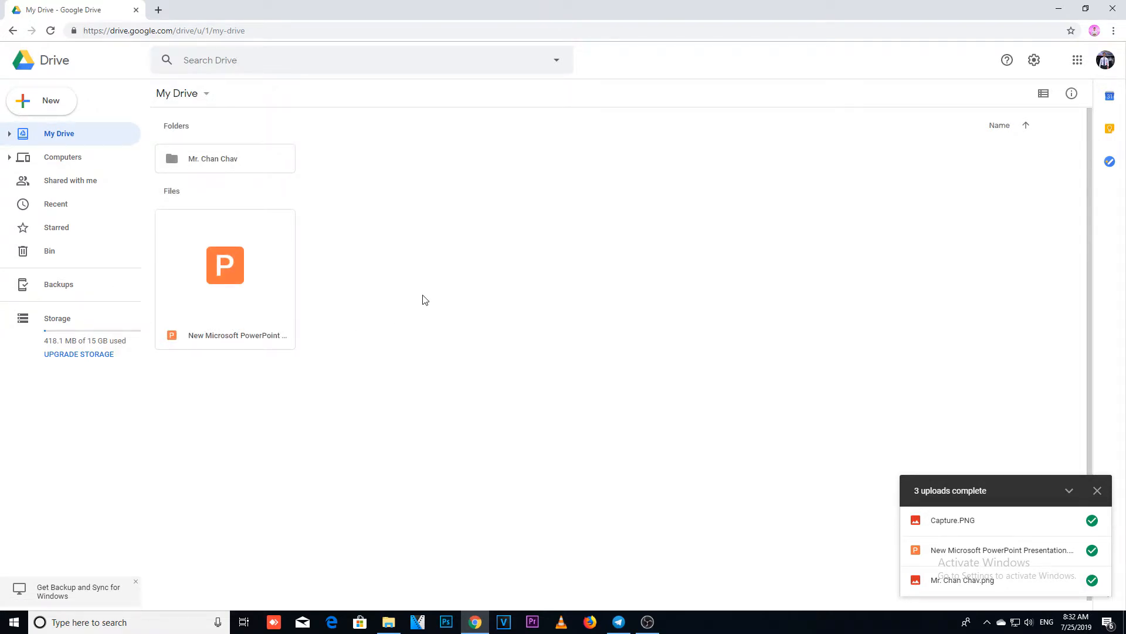
click(230, 283)
key(Delete)
Step: Create a blank Google Docs document in My Drive from the template gallery
right_click(231, 282)
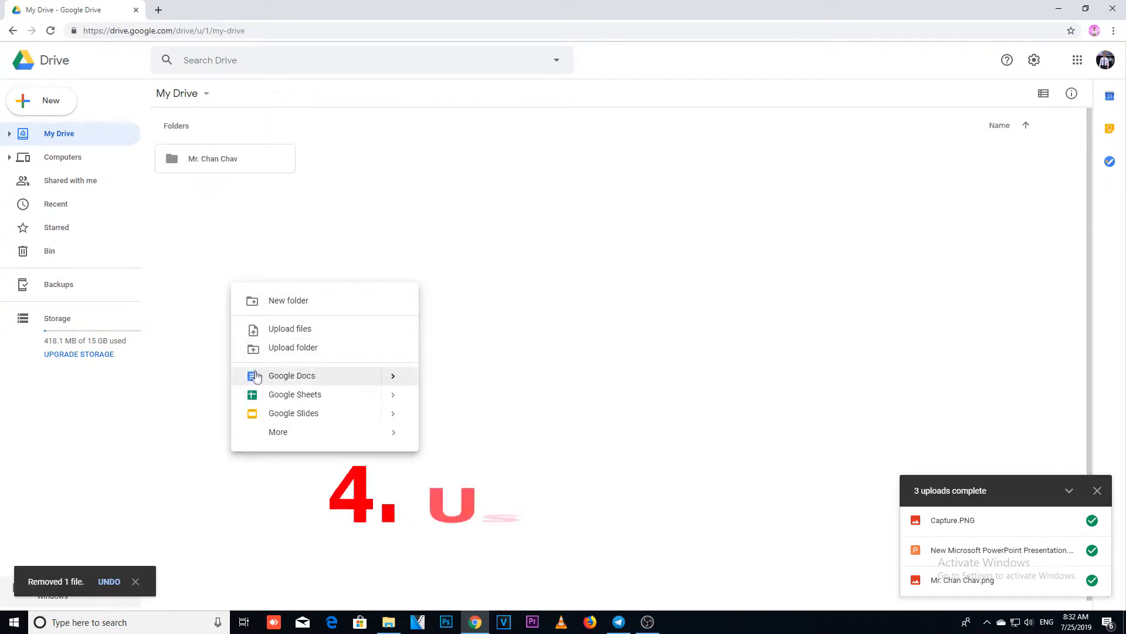
mouse_move(393, 379)
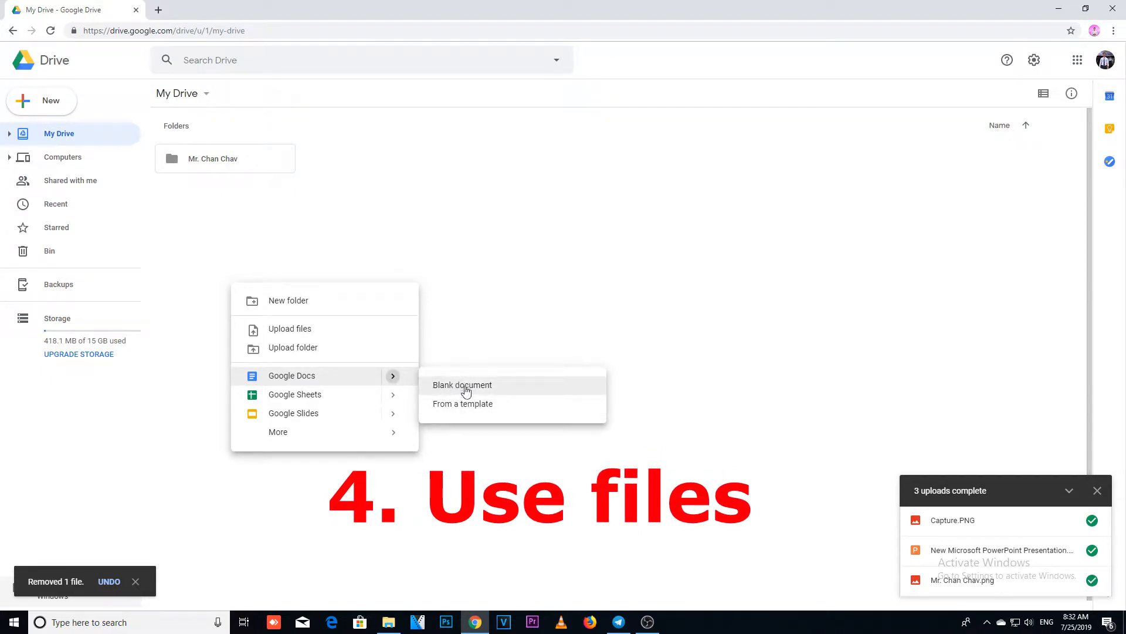
click(465, 405)
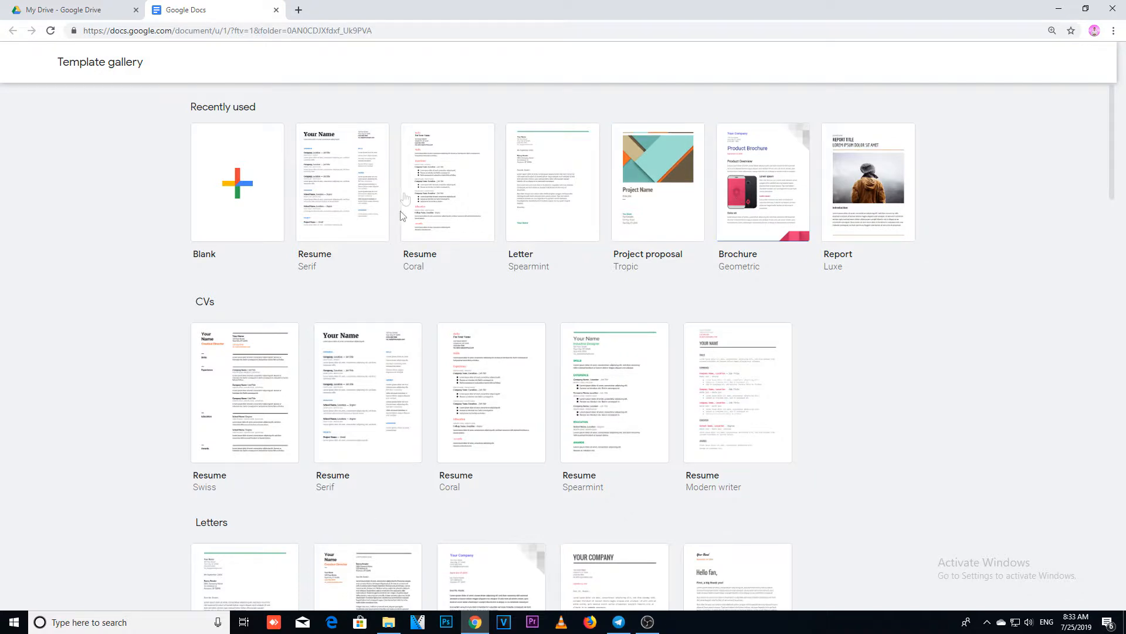
click(230, 178)
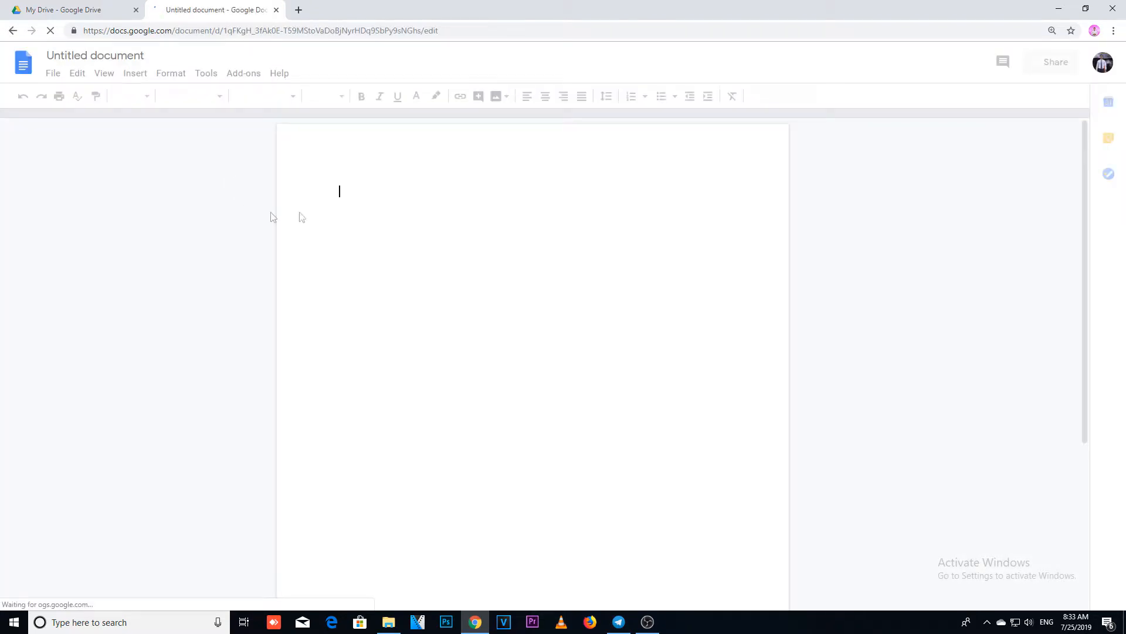
Step: Write "Hello this new document" as the document's text
text(H)
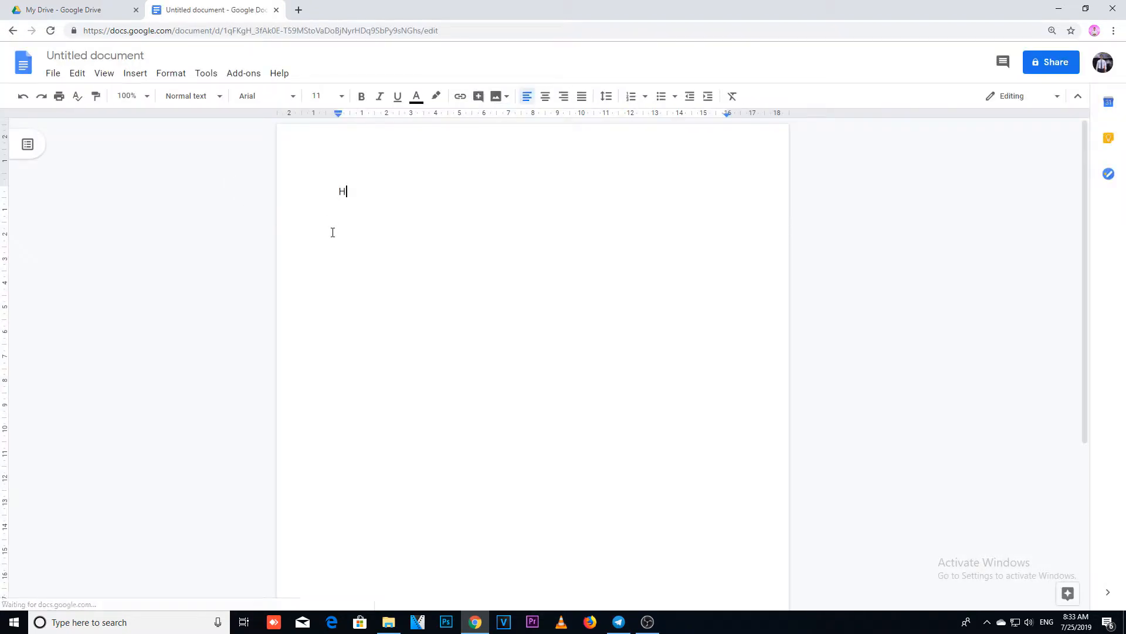
text(ello this)
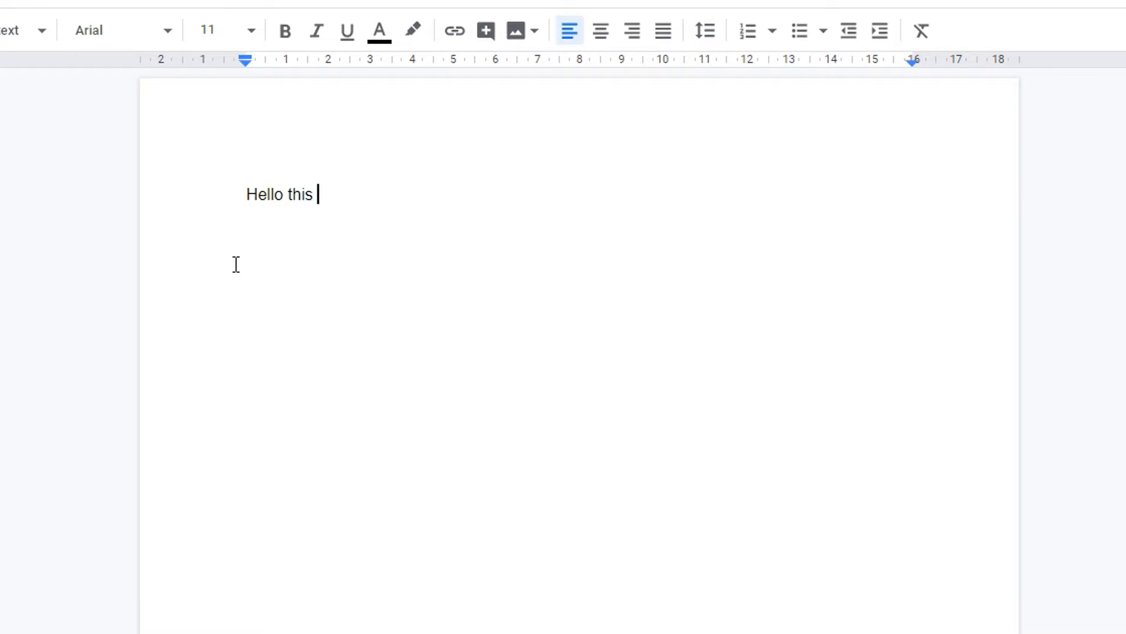
text(new docume)
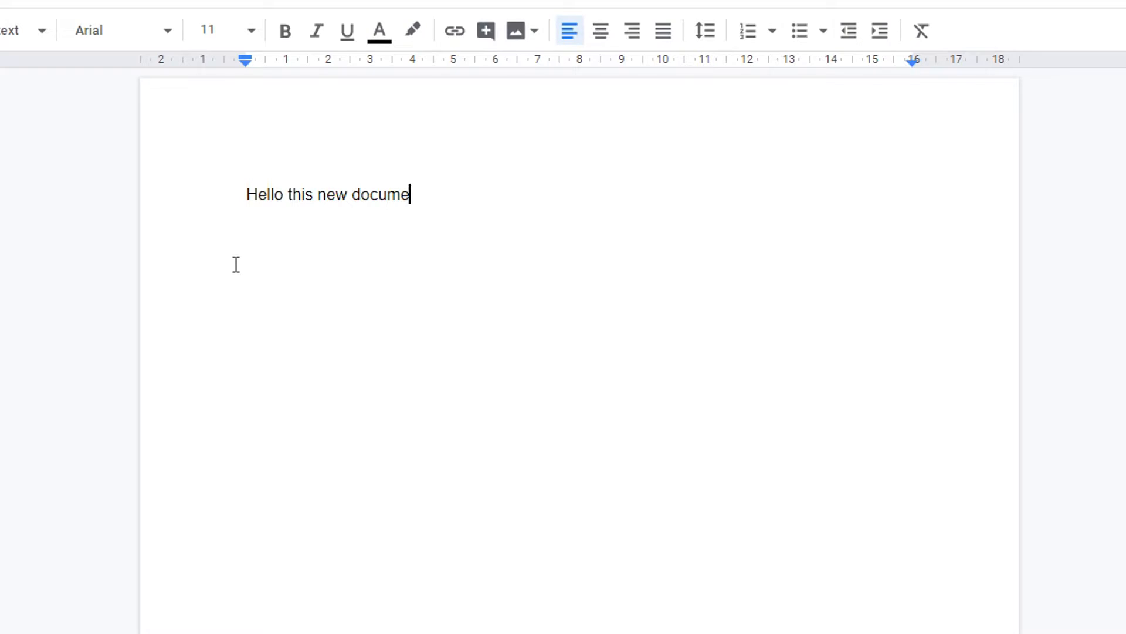
text(nn)
Step: Make the "Hello this new document" line bold at font size 24 and add a line break after it
drag(435, 195, 233, 75)
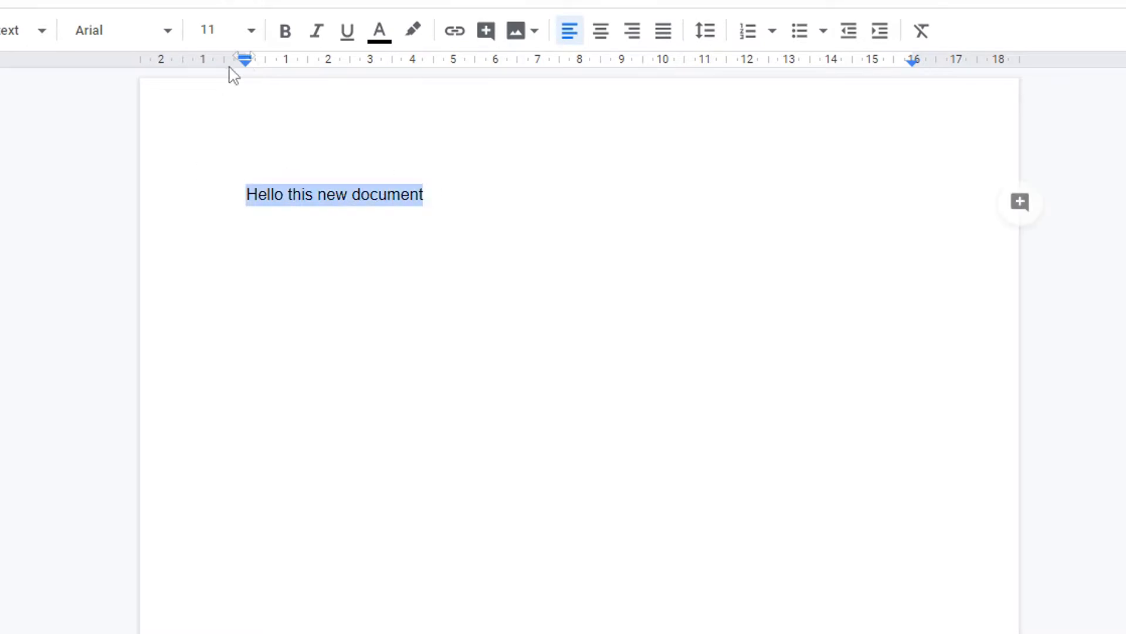
click(285, 33)
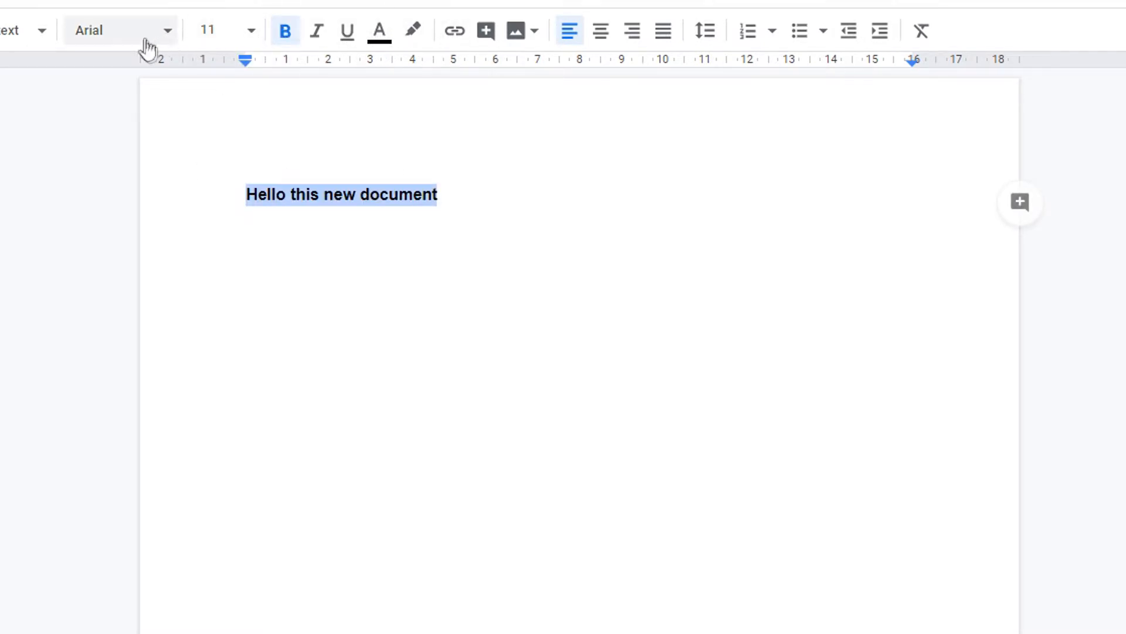
click(251, 34)
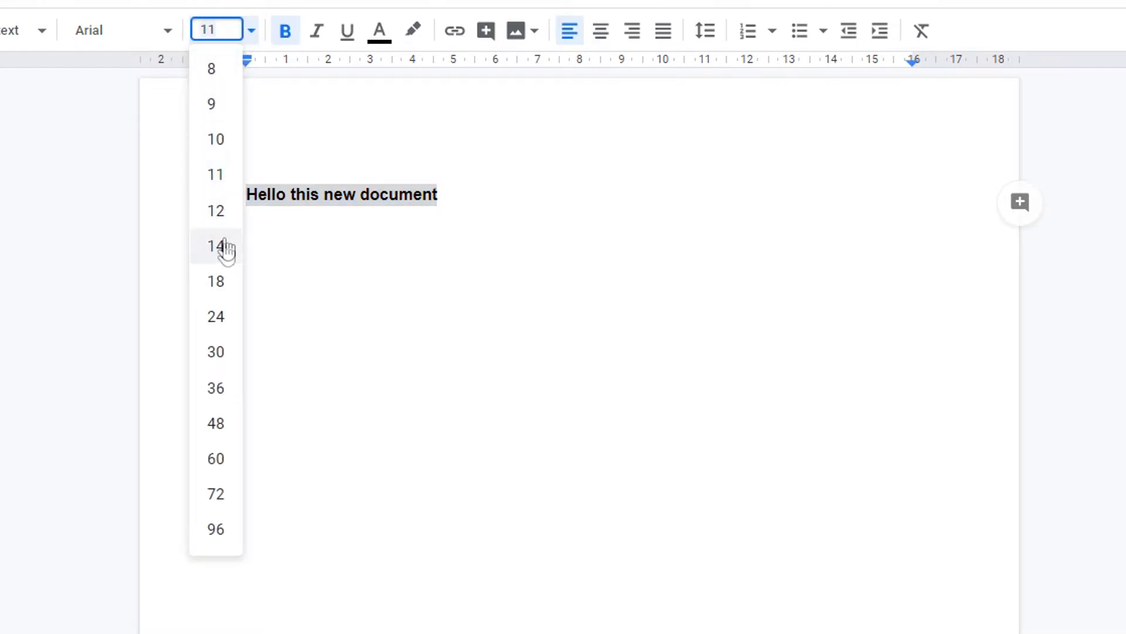
click(222, 317)
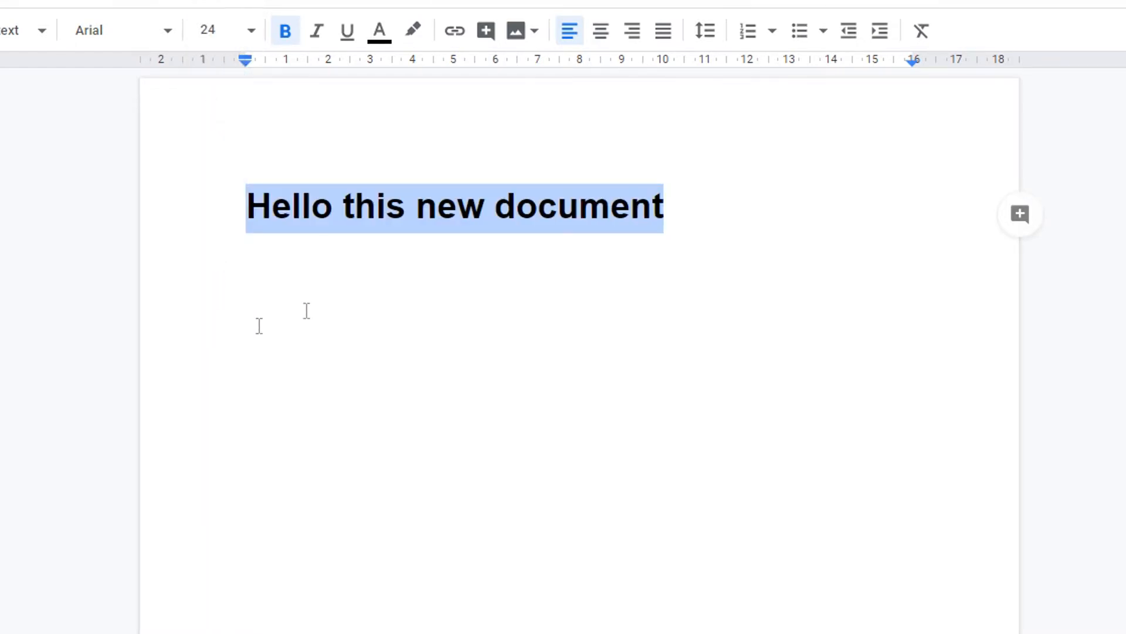
click(337, 213)
click(494, 217)
click(631, 217)
click(727, 213)
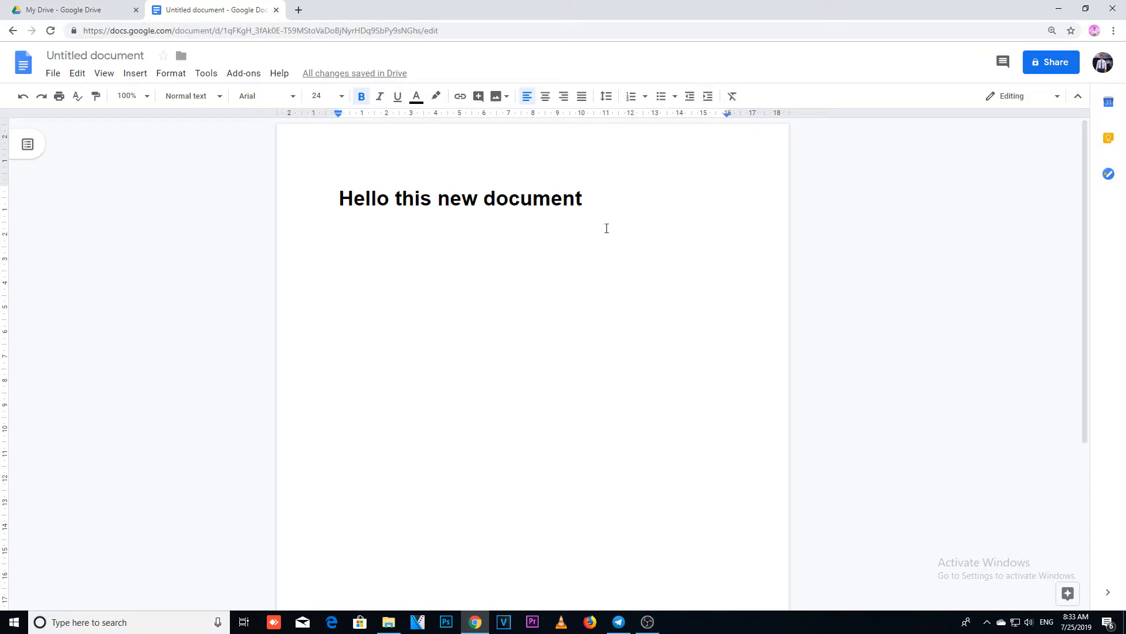
click(605, 197)
key(Return)
Step: Close the document and refresh My Drive
click(277, 13)
click(354, 286)
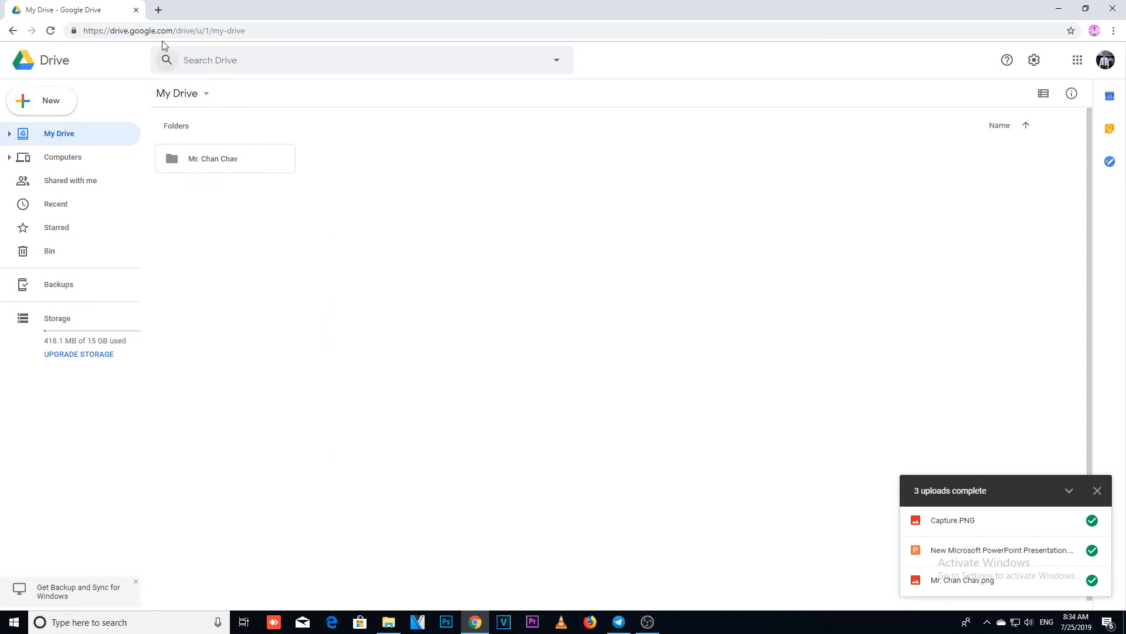
click(52, 31)
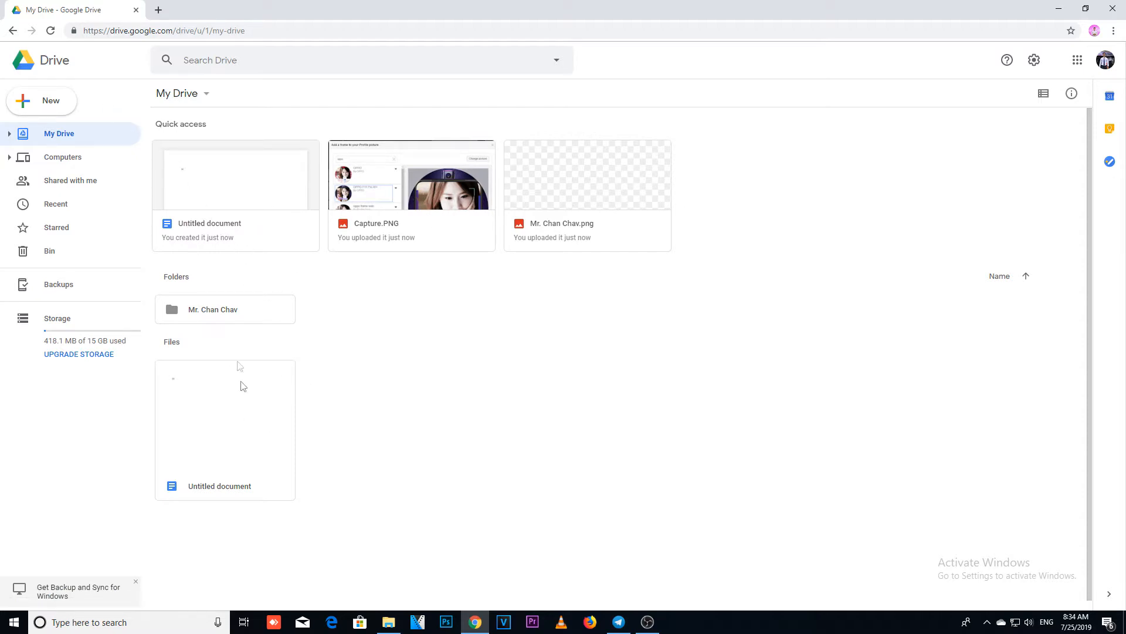
Step: Reverse the name sort order of the items in My Drive
click(229, 309)
click(255, 421)
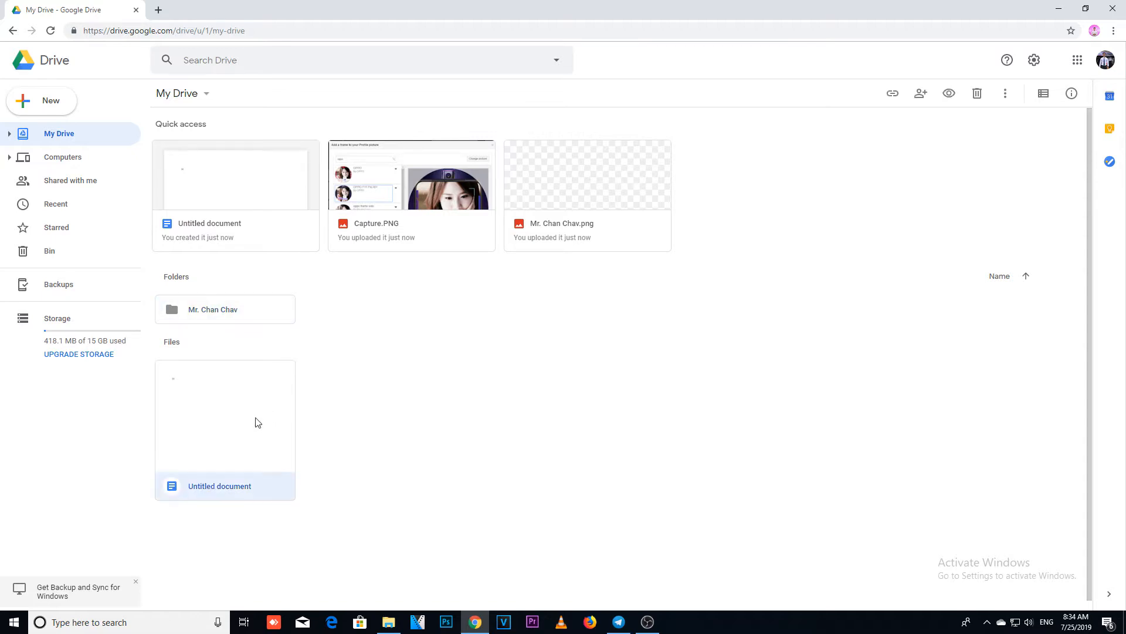
click(1031, 281)
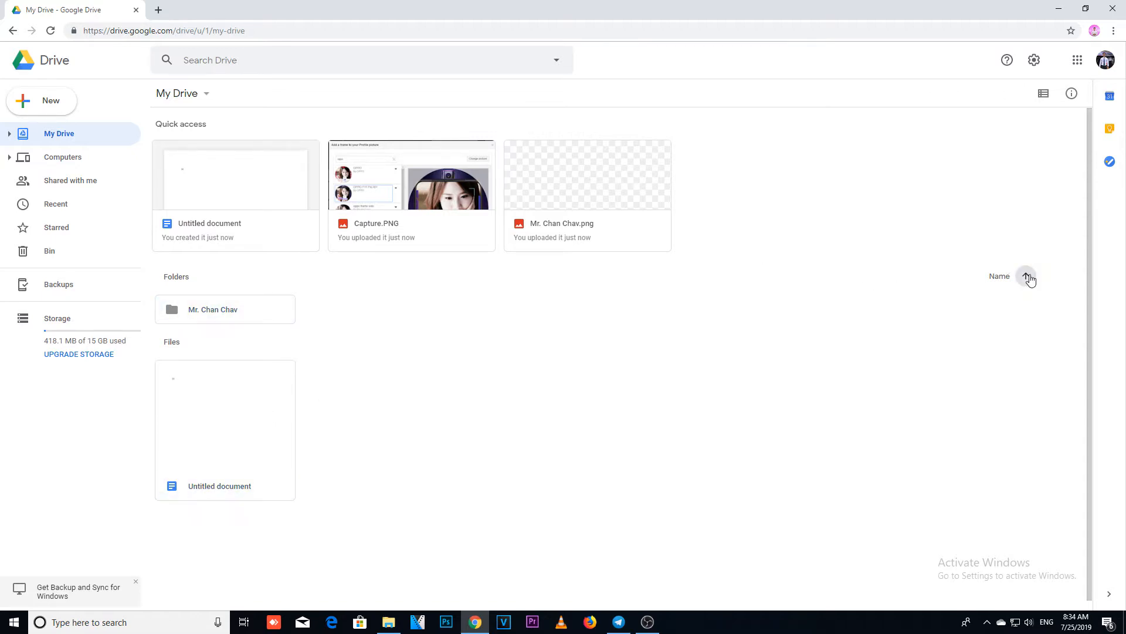
Step: Reopen Untitled document from My Drive and download it as Microsoft Word (.docx)
click(224, 418)
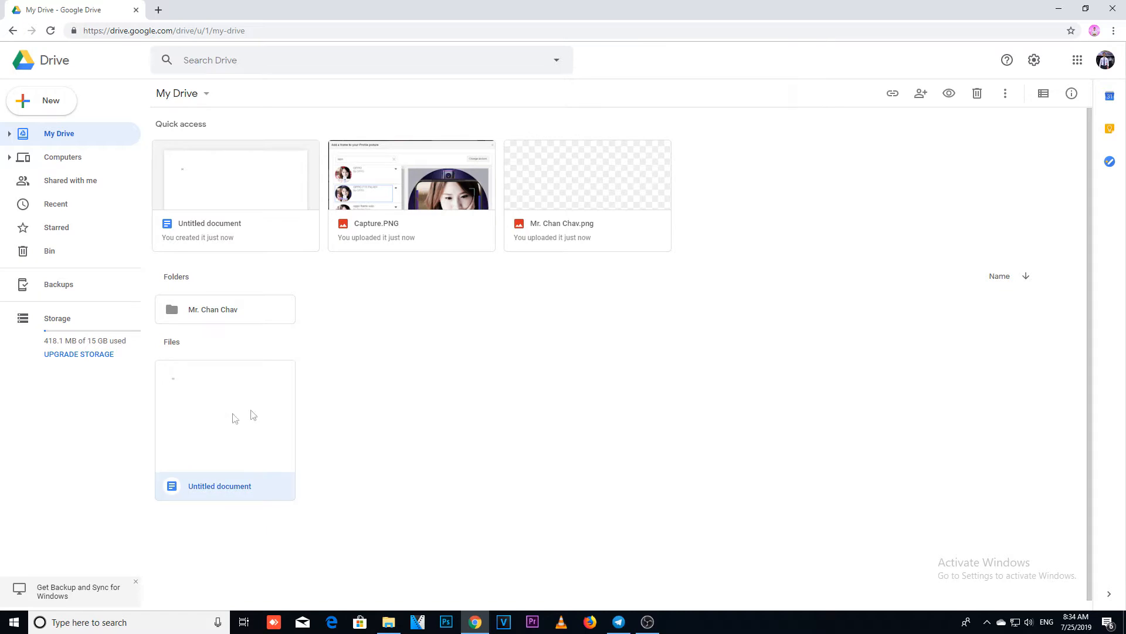
double_click(263, 405)
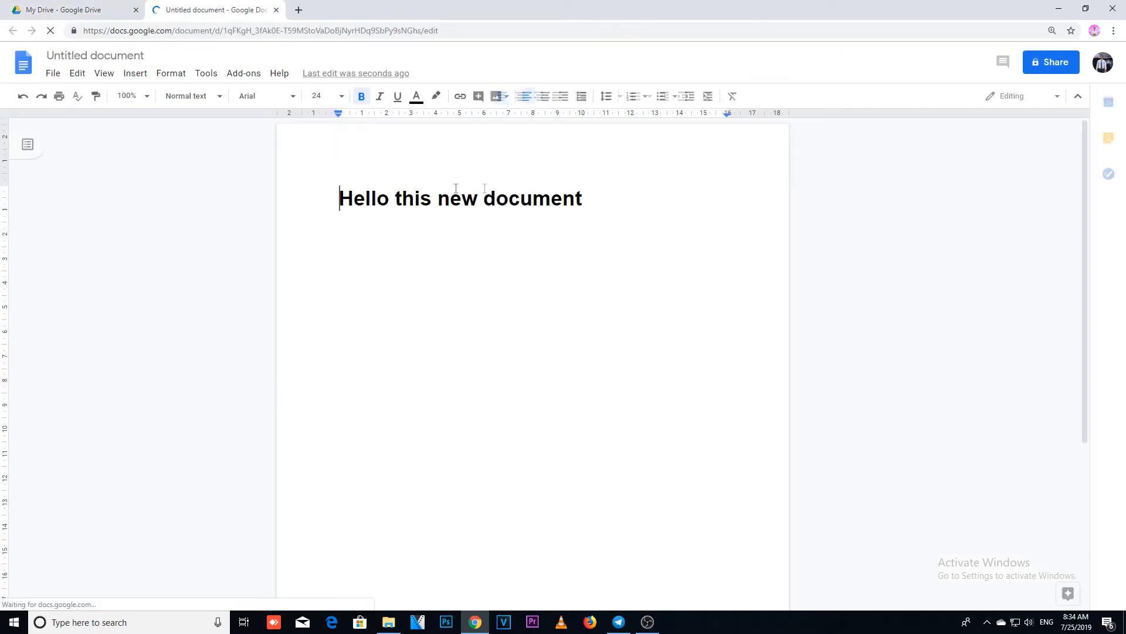
click(58, 75)
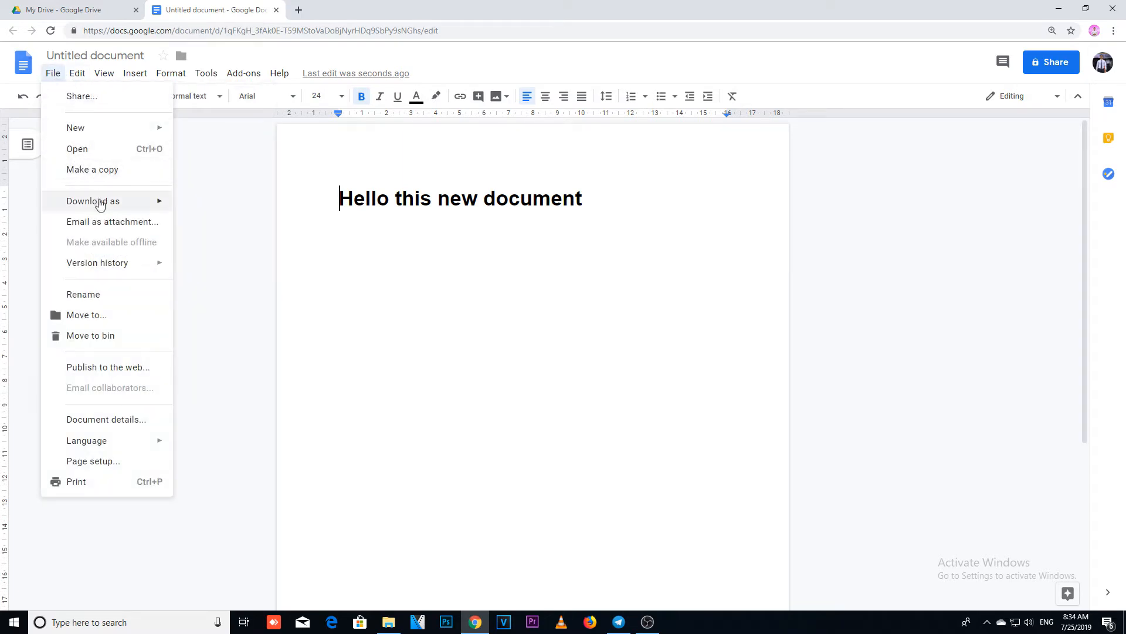
mouse_move(159, 202)
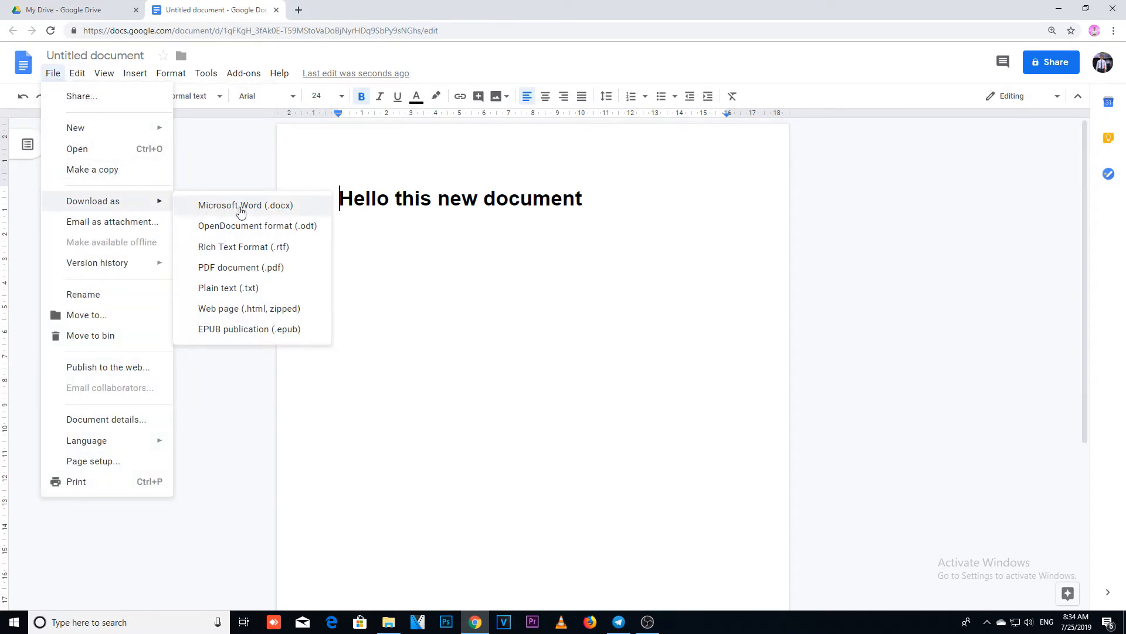
click(241, 206)
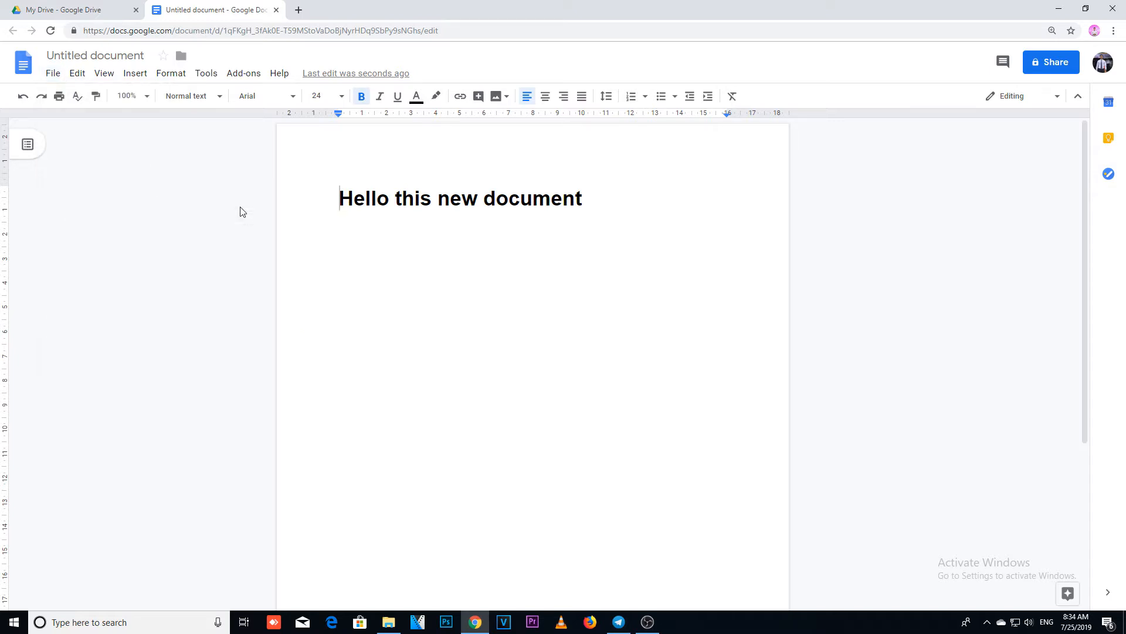
Step: Open the downloaded Untitled document.docx in Word, dismiss the activation wizard and enable editing
click(61, 602)
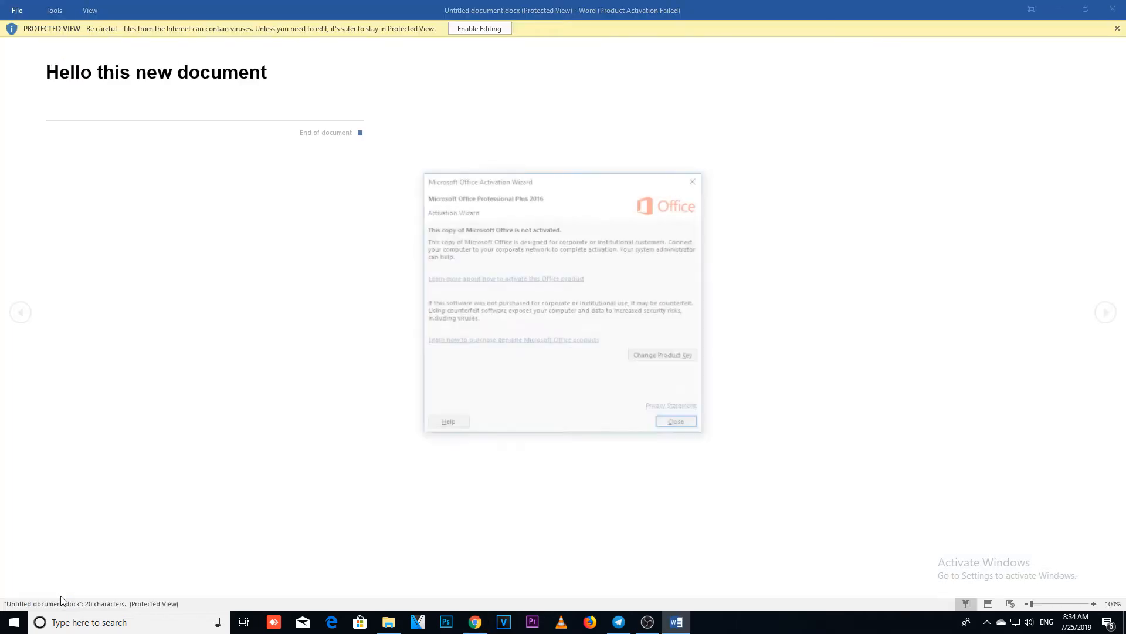
click(675, 426)
click(484, 28)
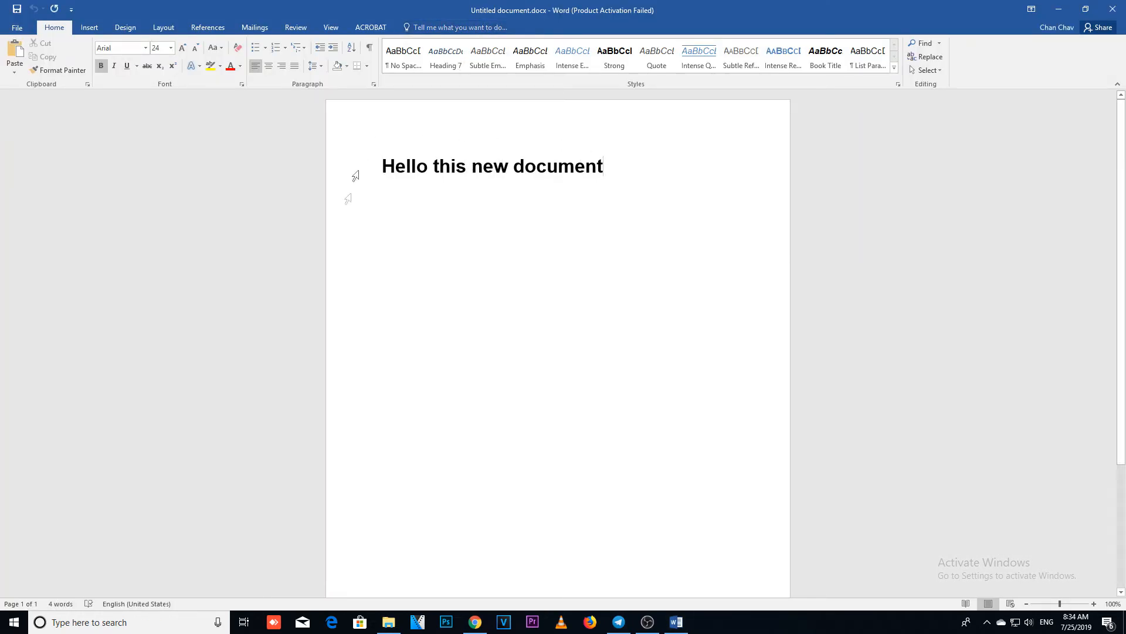
Step: Minimize Word and close the Google Docs document to return to My Drive
click(1059, 9)
click(277, 10)
click(278, 391)
click(377, 395)
right_click(450, 382)
click(414, 339)
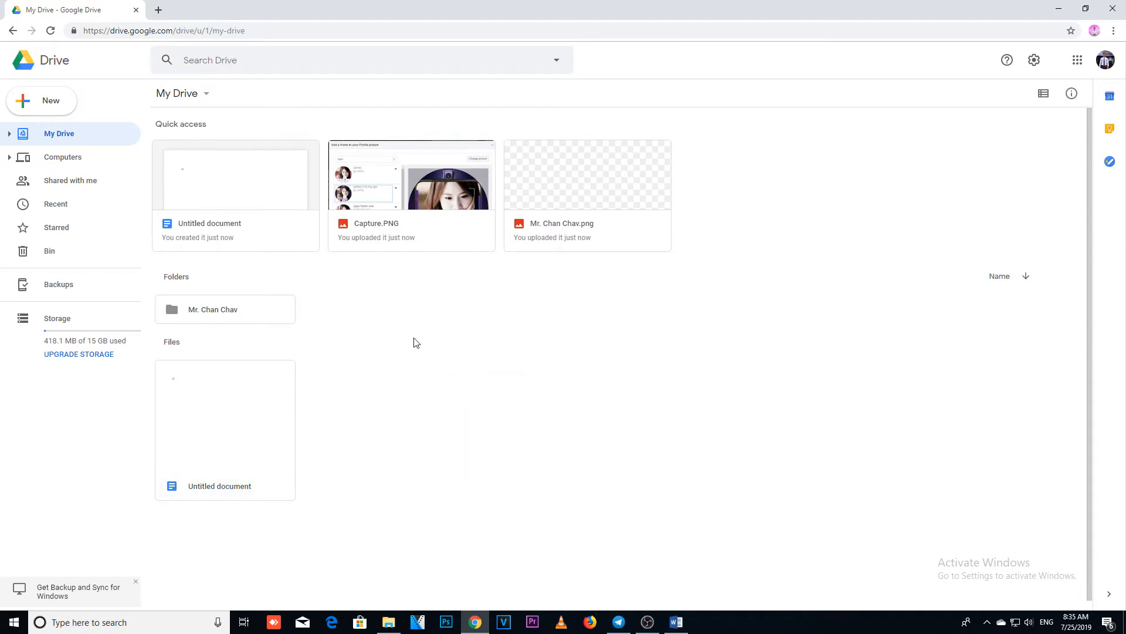
Step: Create a new folder named "Files Document" in My Drive
right_click(414, 339)
click(470, 354)
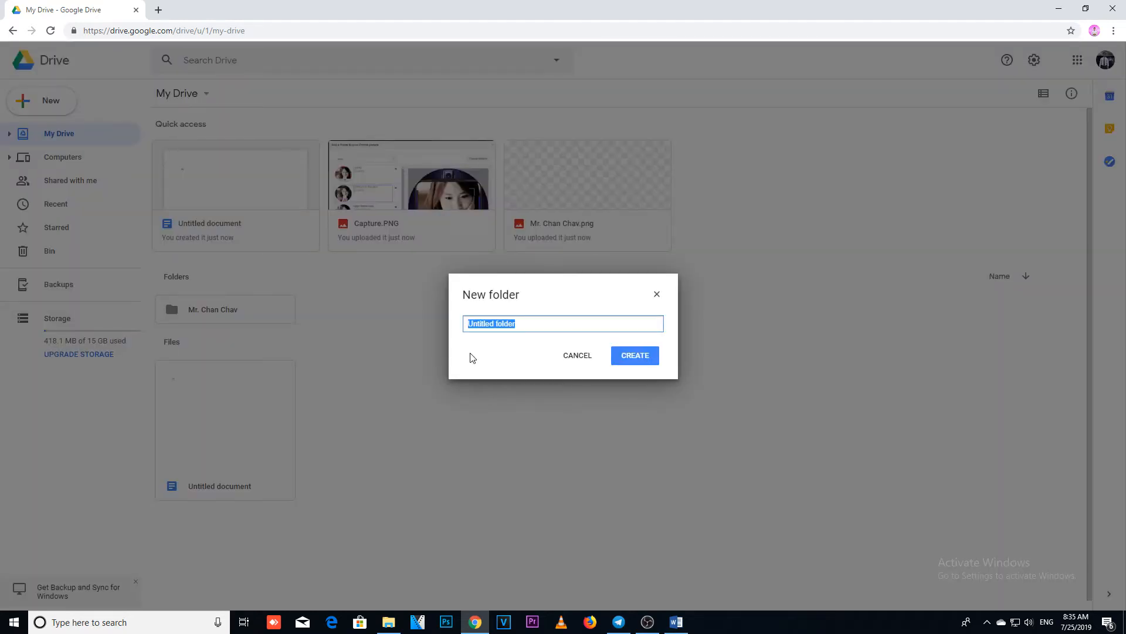
text(Files Document)
click(633, 356)
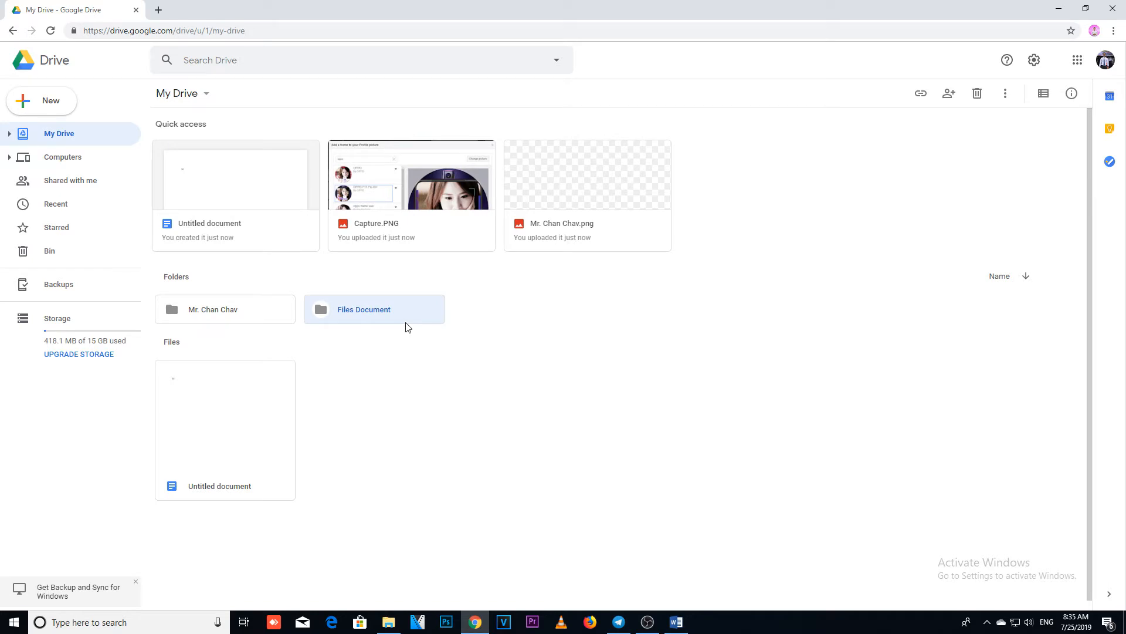
Step: Move Untitled document into the Files Document folder and open that folder
drag(233, 468, 319, 297)
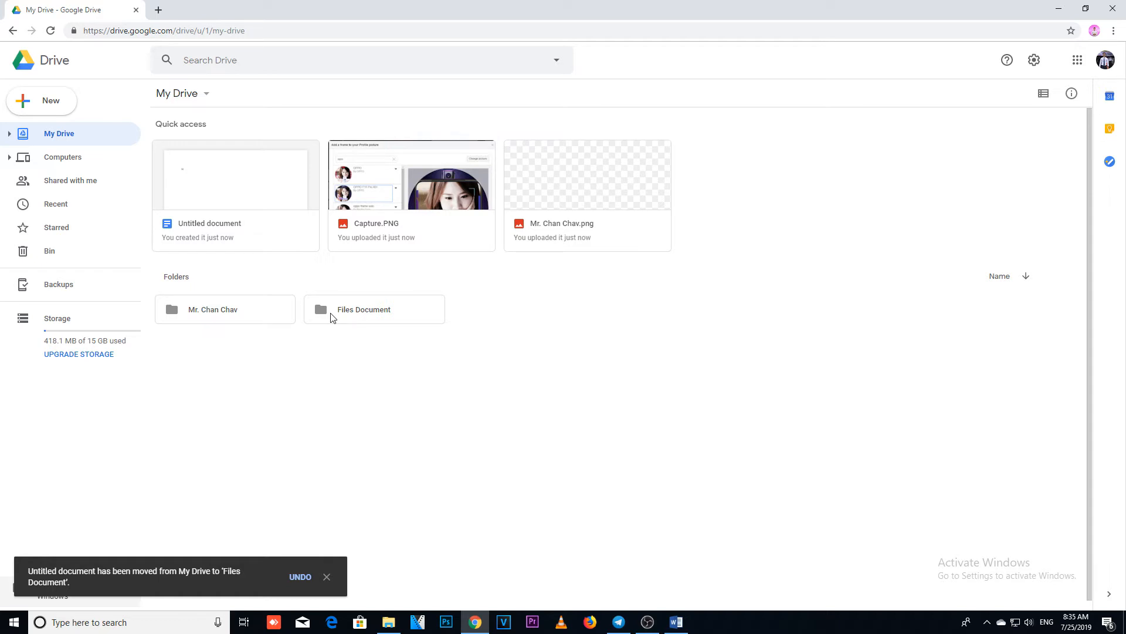
double_click(359, 319)
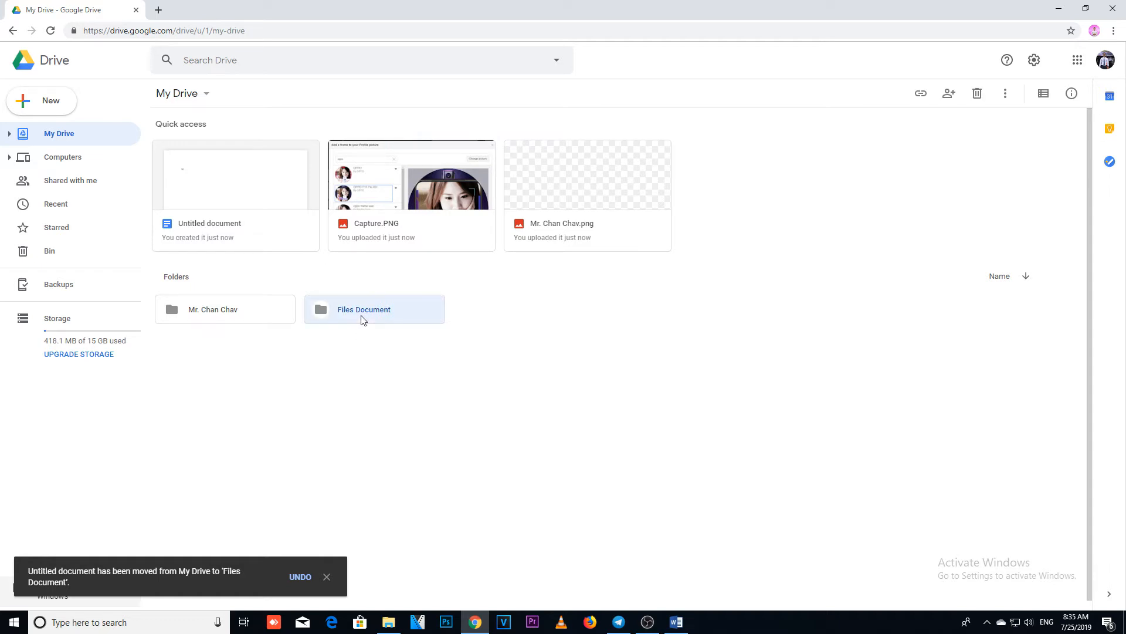
Step: Get a shareable link for Untitled document in the Files Document folder
click(224, 232)
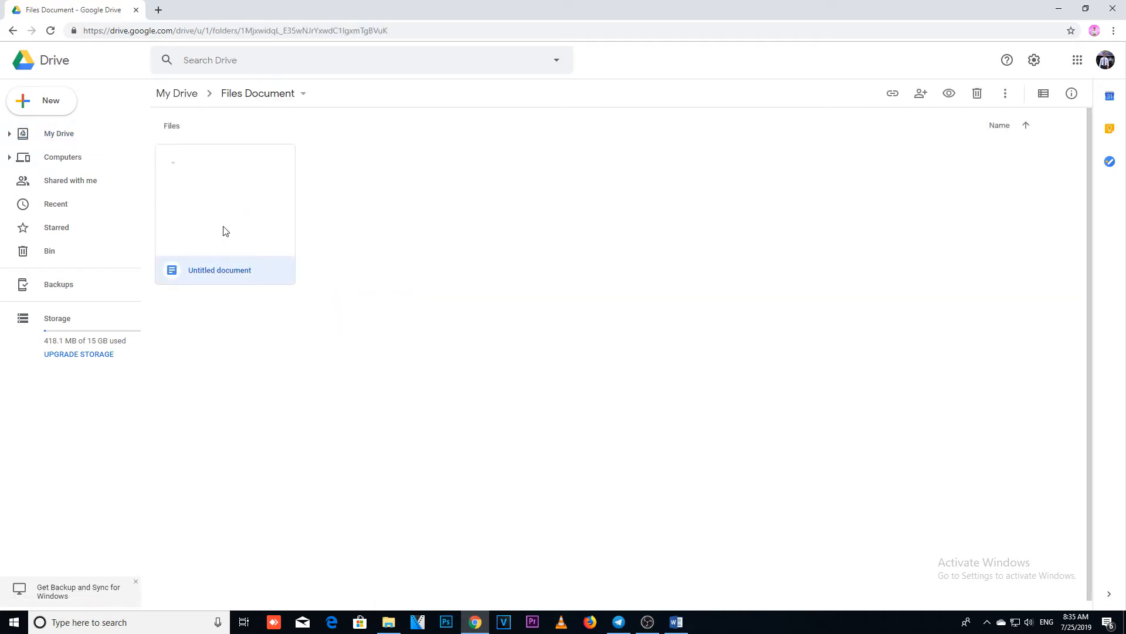
right_click(223, 230)
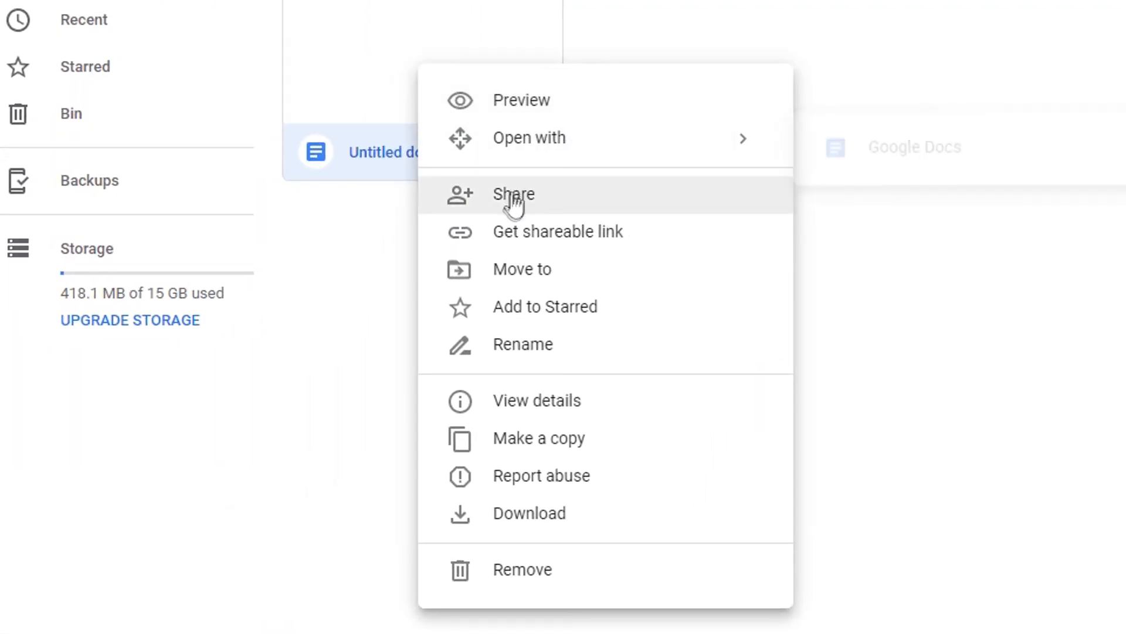
click(521, 237)
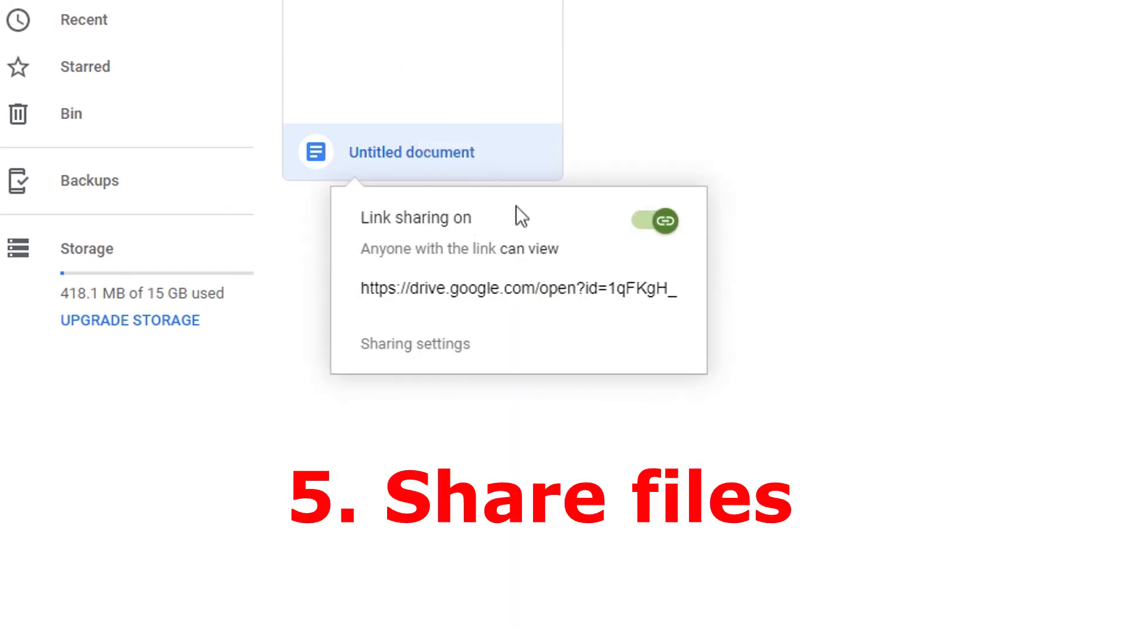
Step: Open Untitled document and add the recipient's email address in its sharing settings
double_click(468, 76)
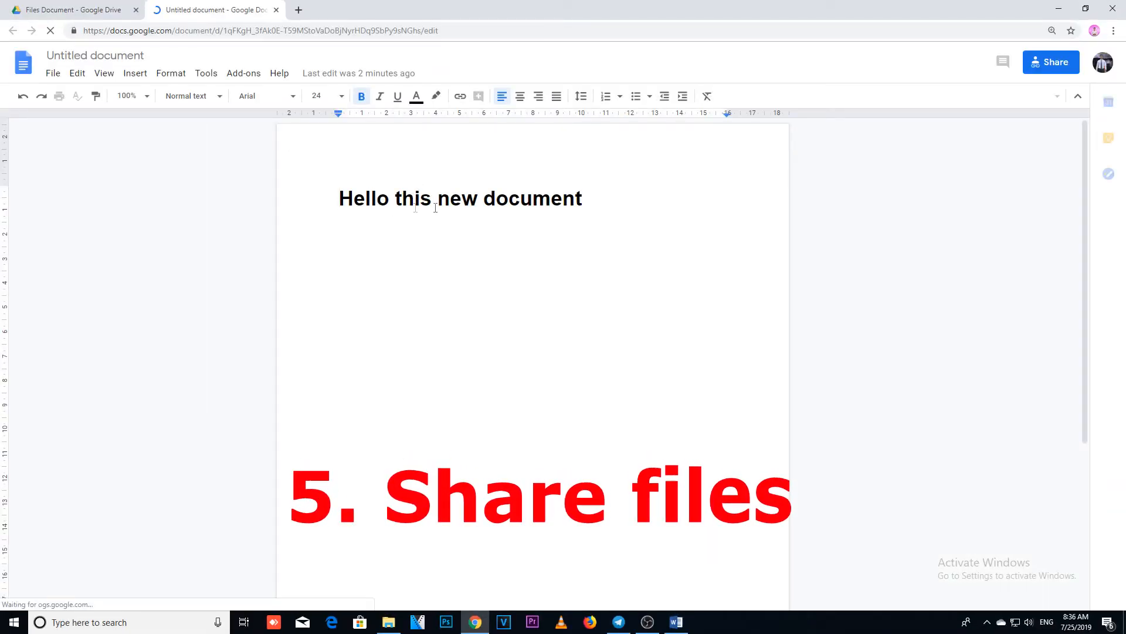
click(1041, 70)
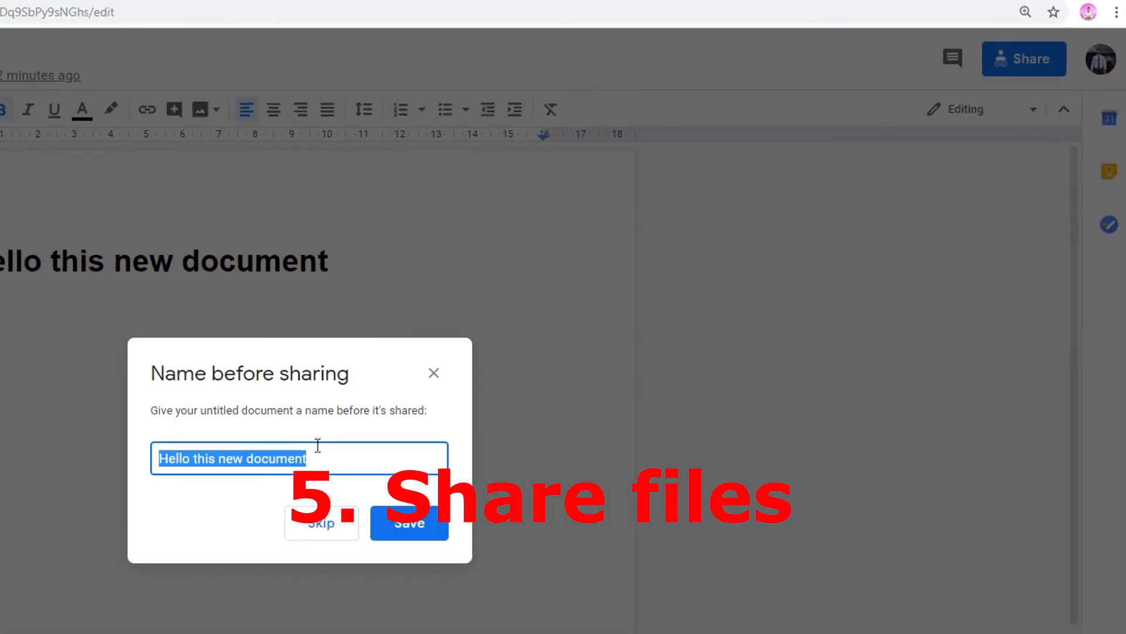
click(410, 523)
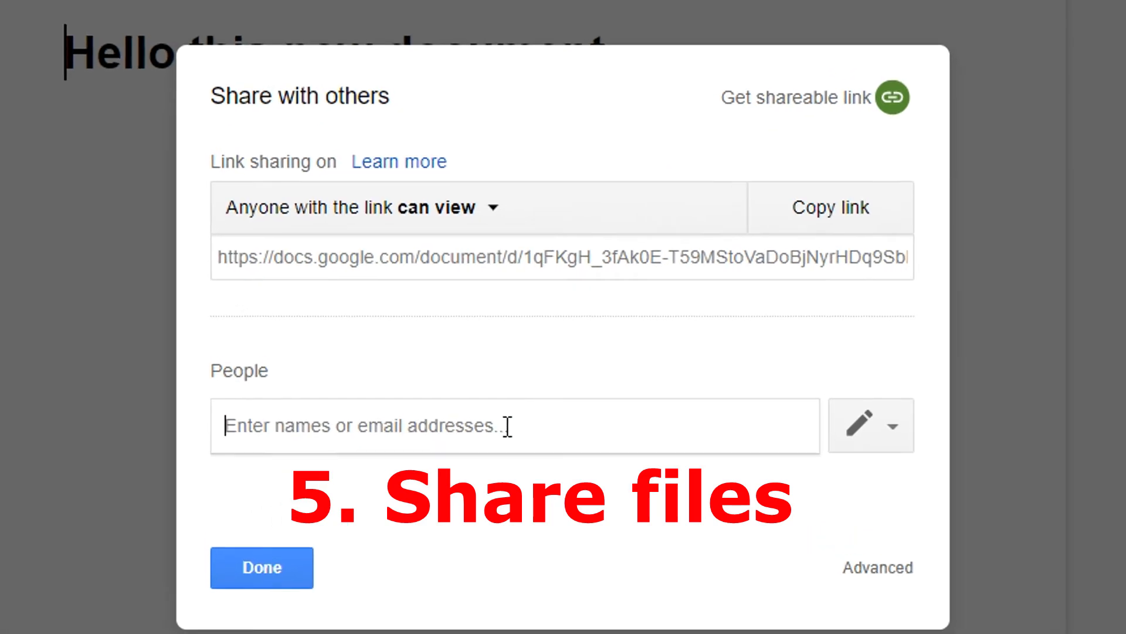
text(cha)
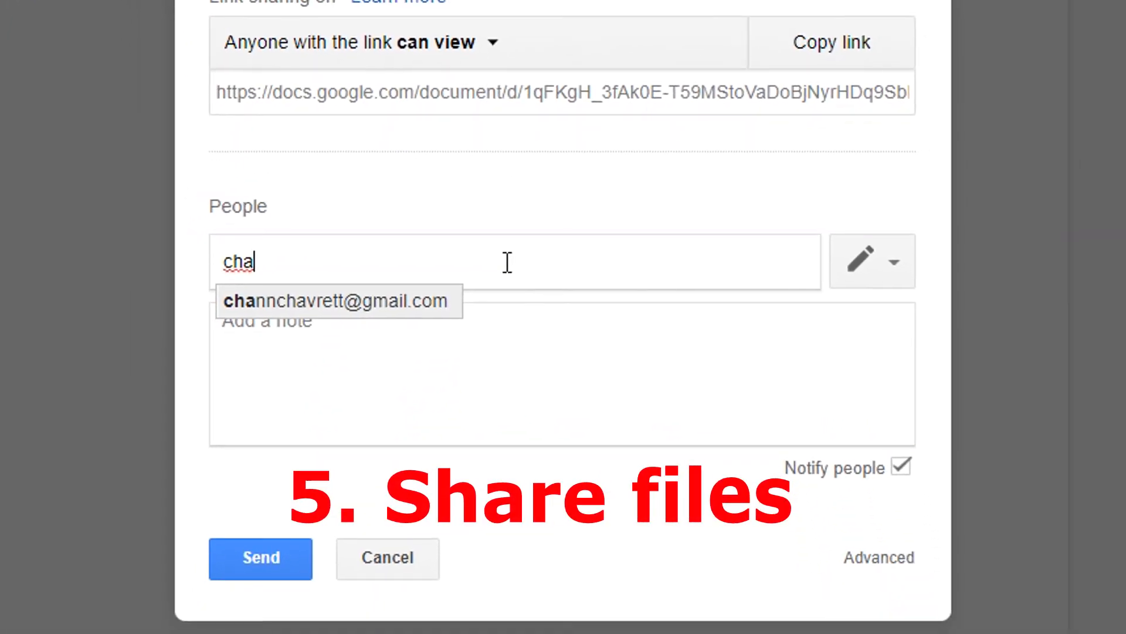
click(370, 379)
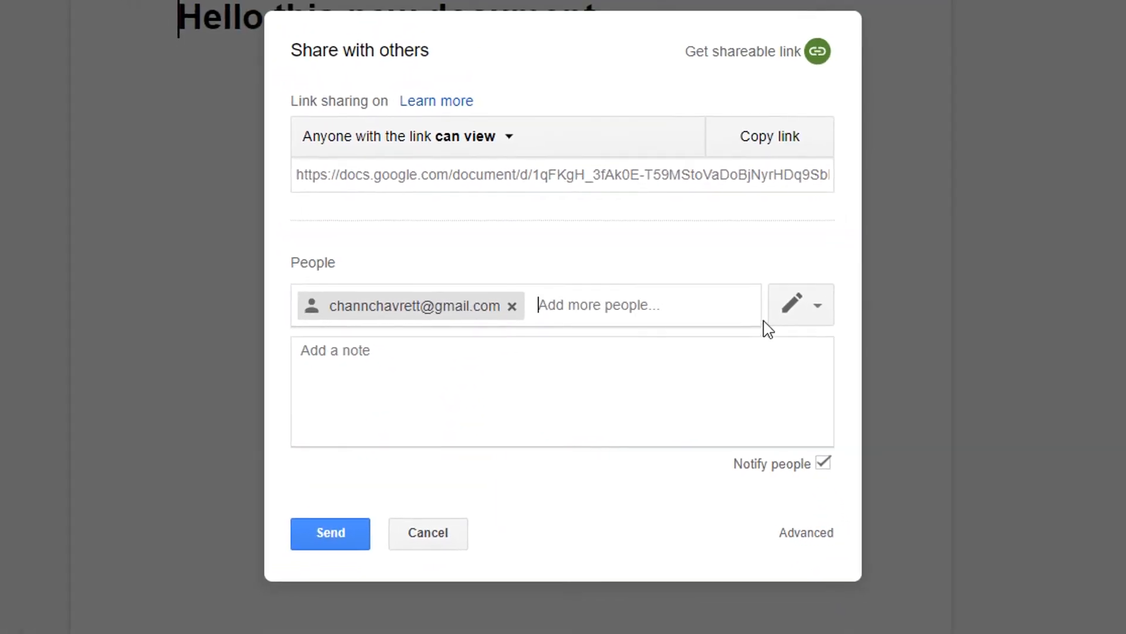